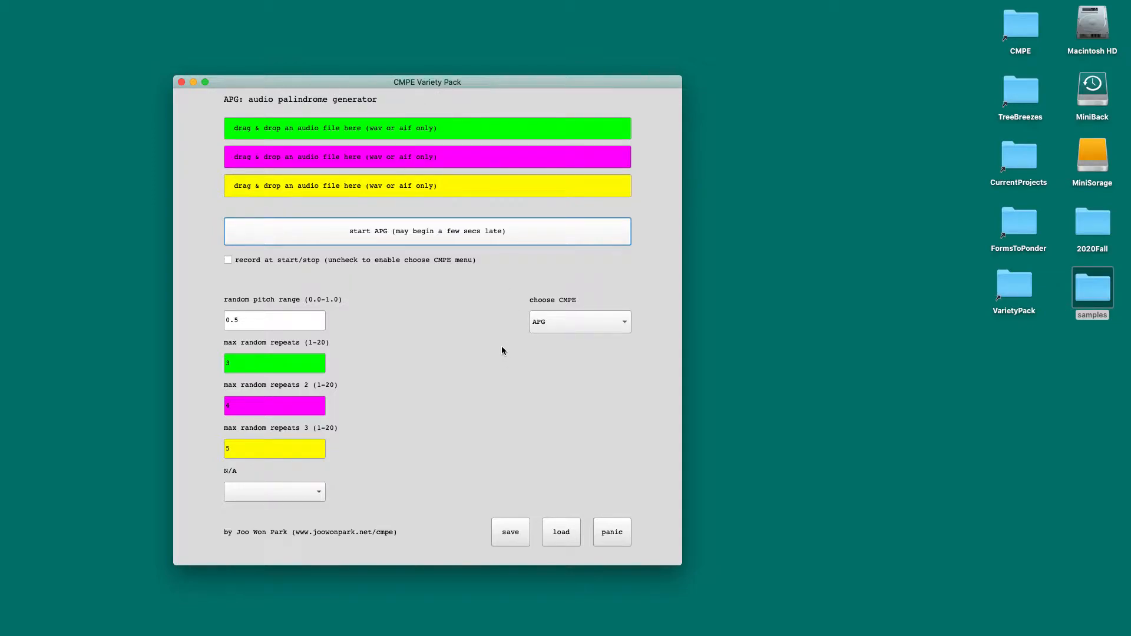
# Step: Switch the generator to RMHS to view its parameters, and return to APG
pyautogui.click(553, 330)
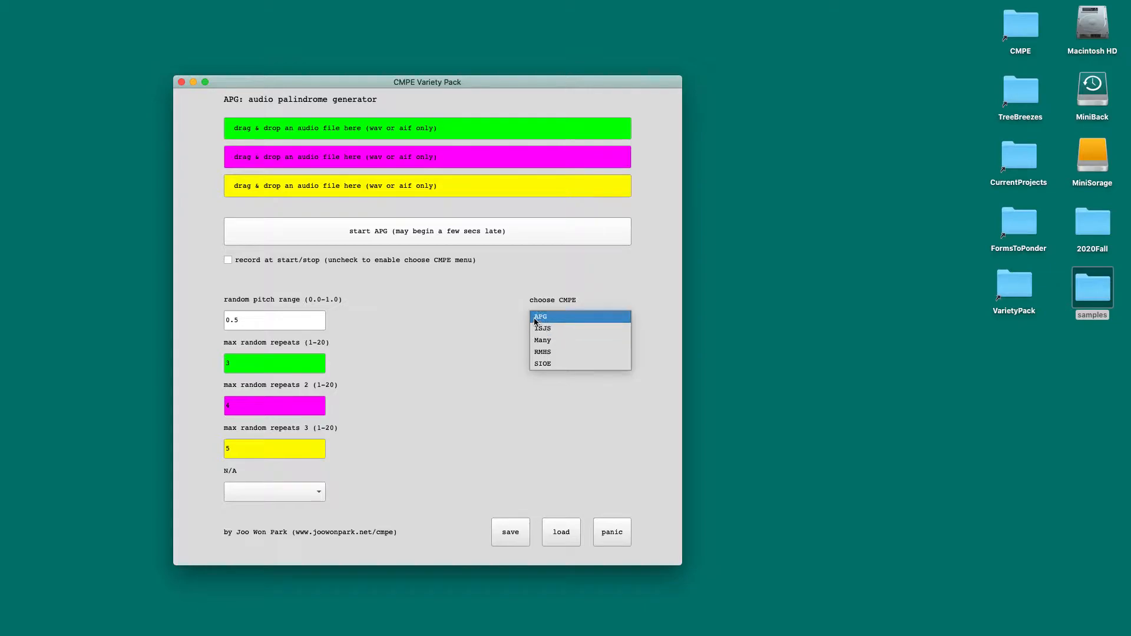
pyautogui.moveTo(272, 82); pyautogui.dragTo(290, 86)
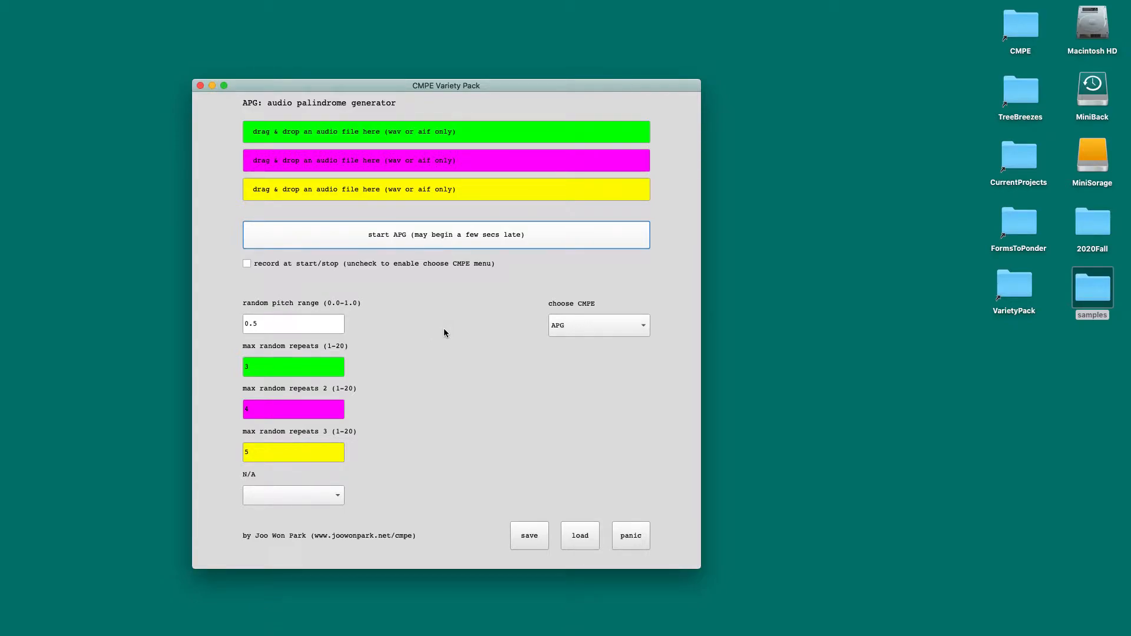
pyautogui.moveTo(311, 88); pyautogui.dragTo(323, 88)
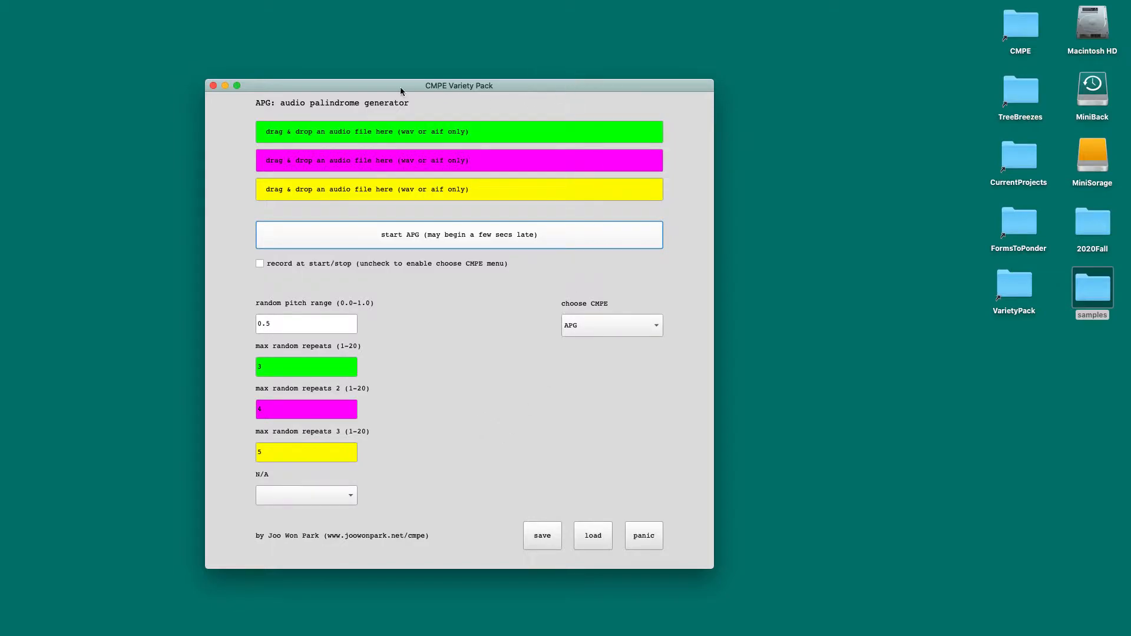
pyautogui.click(587, 329)
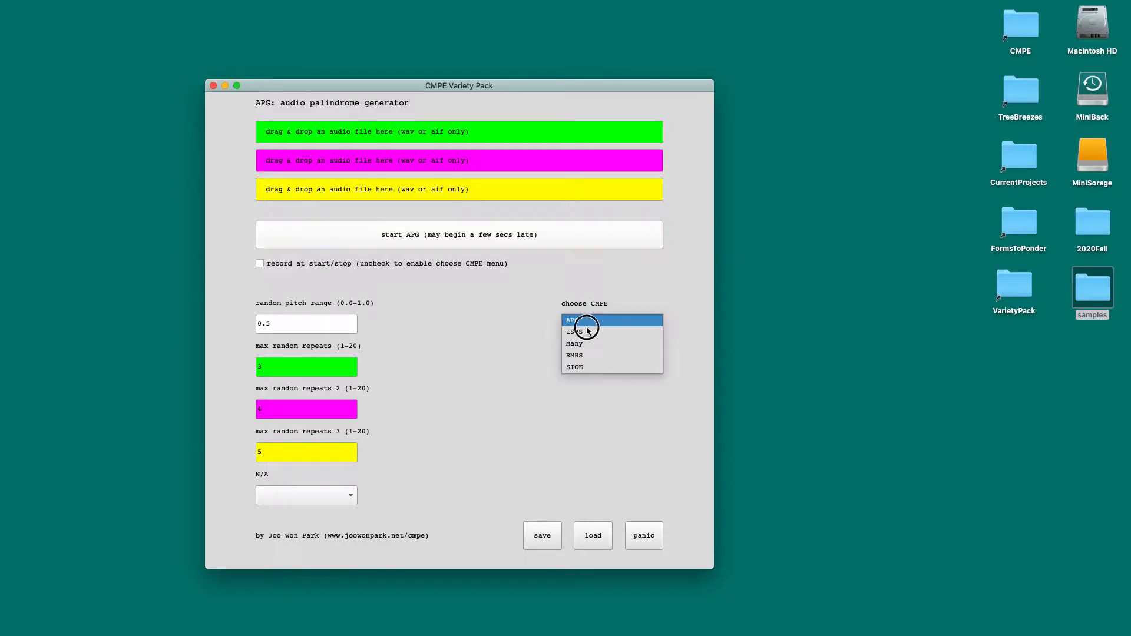
pyautogui.click(594, 357)
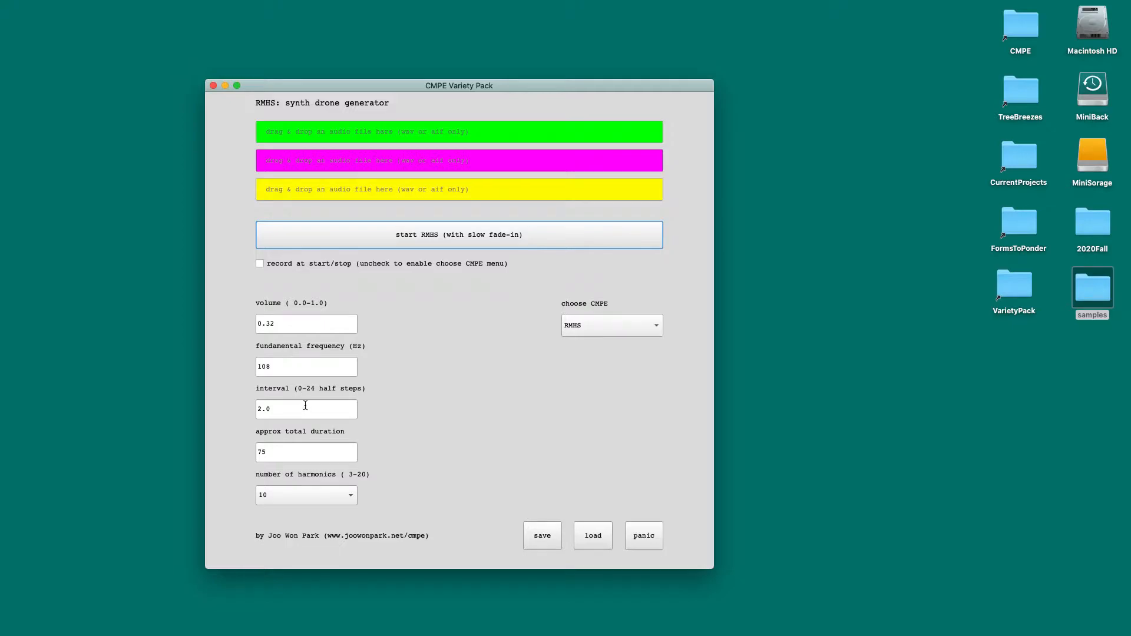
pyautogui.click(578, 328)
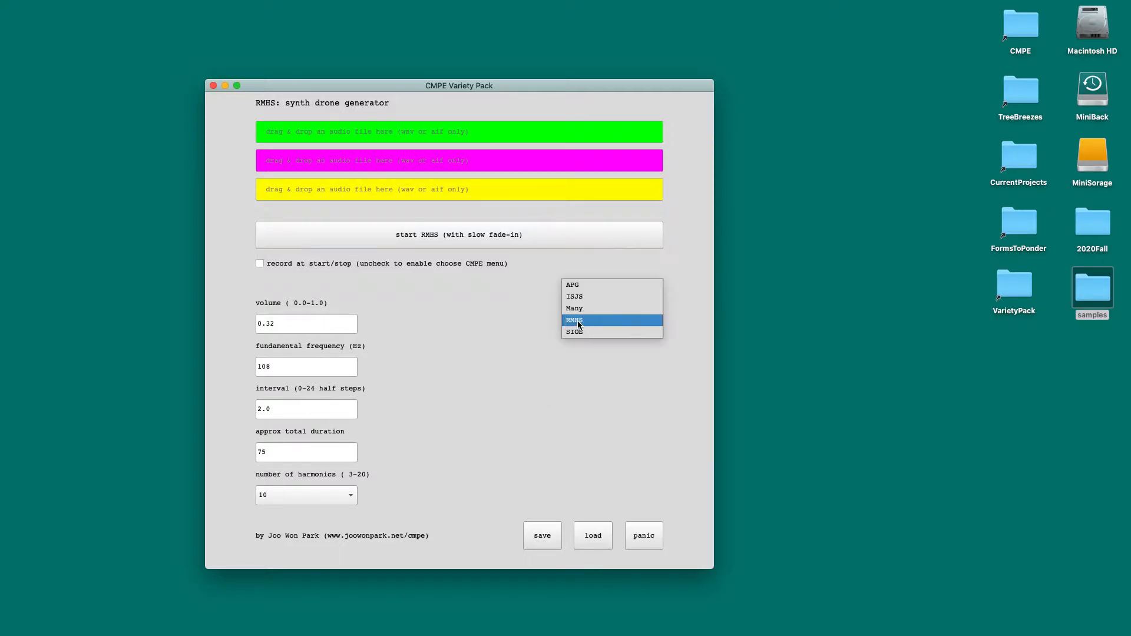
pyautogui.click(581, 286)
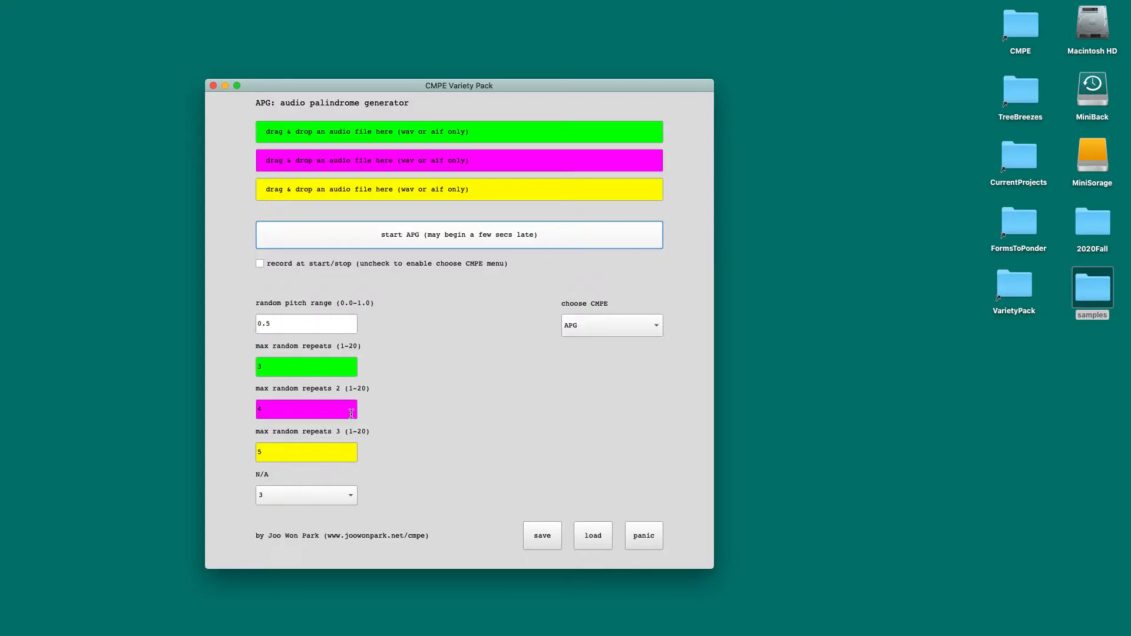
# Step: Select the RMHS synth drone generator again, play its drone and stop it
pyautogui.click(574, 323)
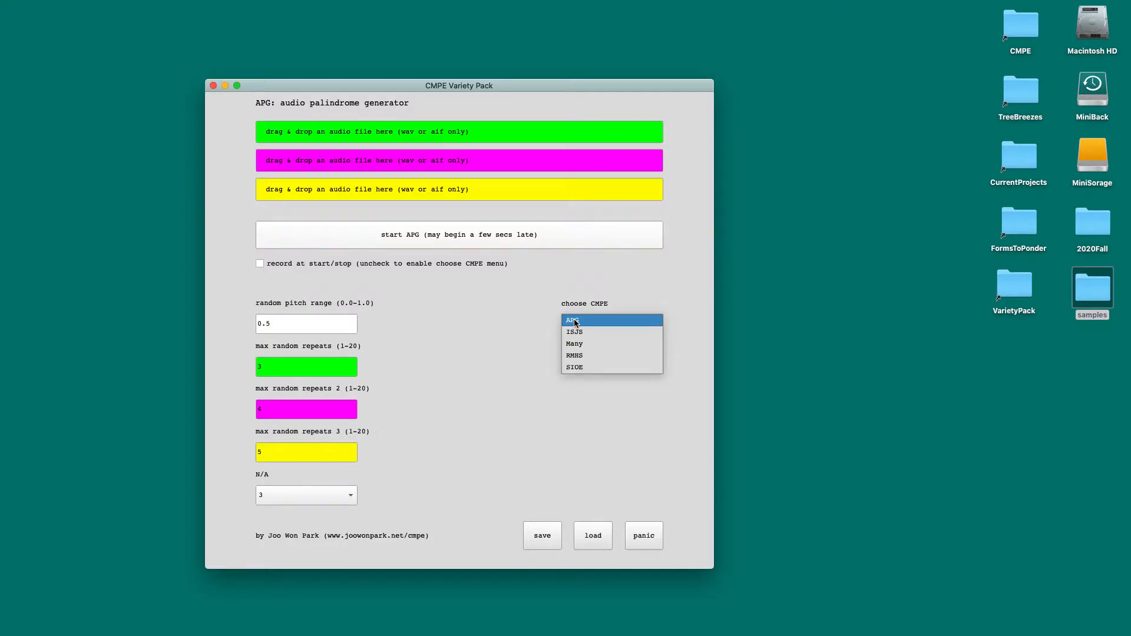
pyautogui.click(580, 355)
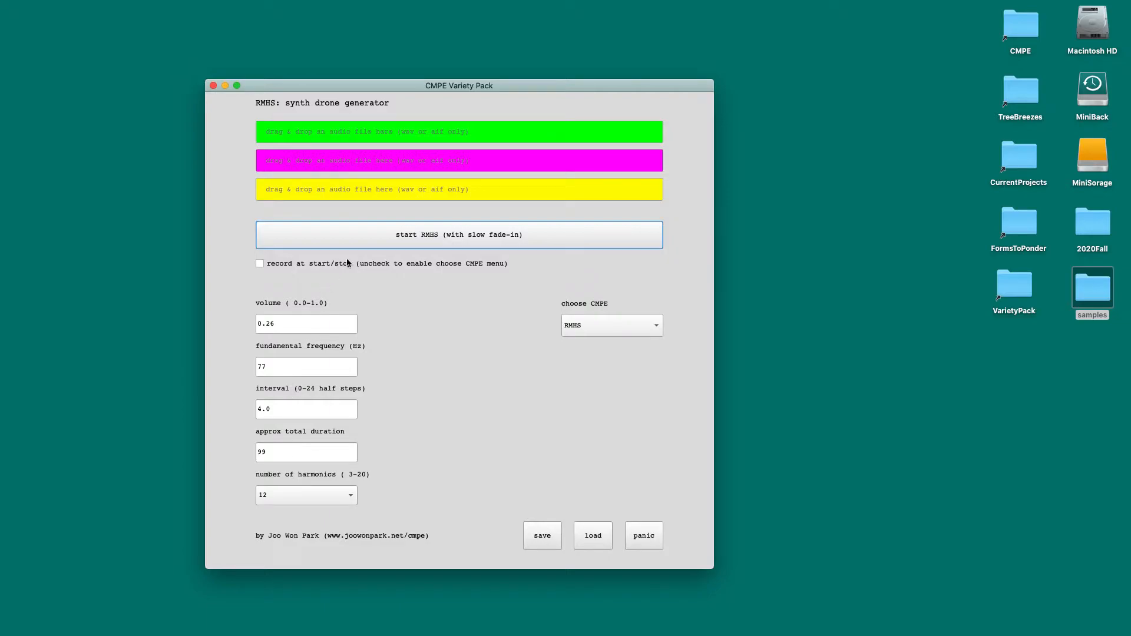
pyautogui.click(436, 237)
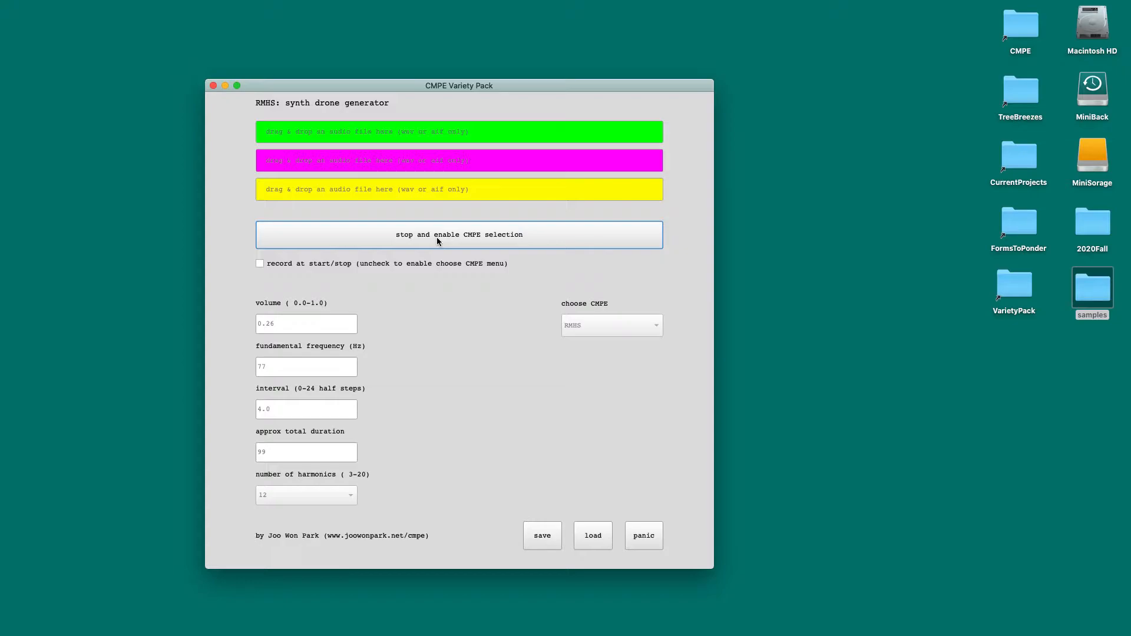
pyautogui.click(437, 237)
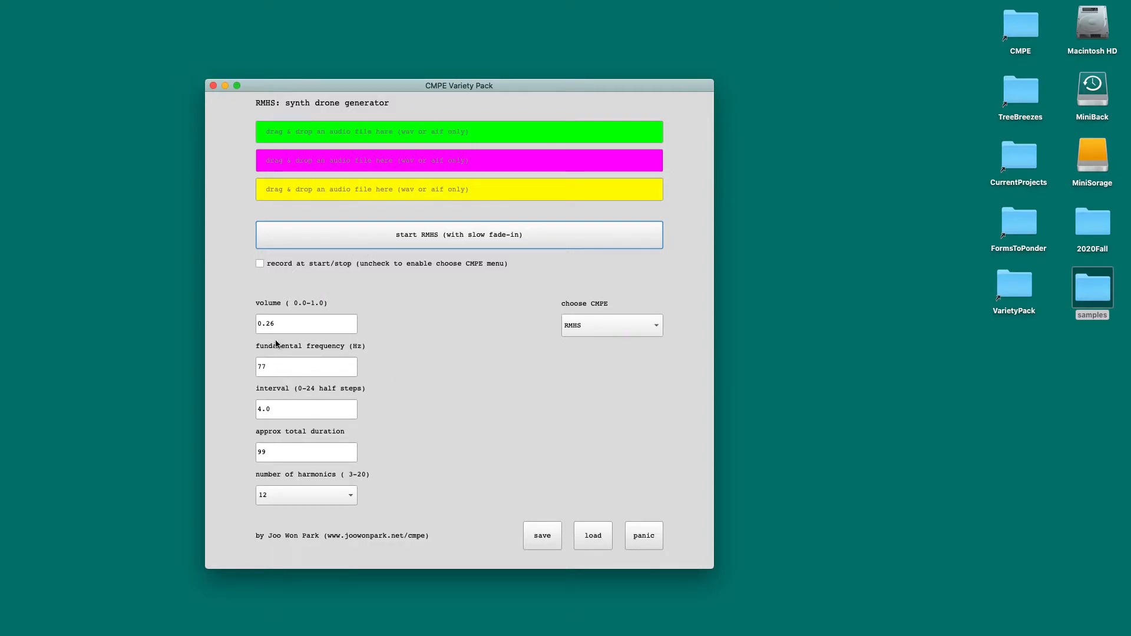
# Step: Set the RMHS fundamental frequency to 40 Hz, the number of harmonics to 6 and the volume to 0.4
pyautogui.moveTo(278, 368); pyautogui.dragTo(252, 367)
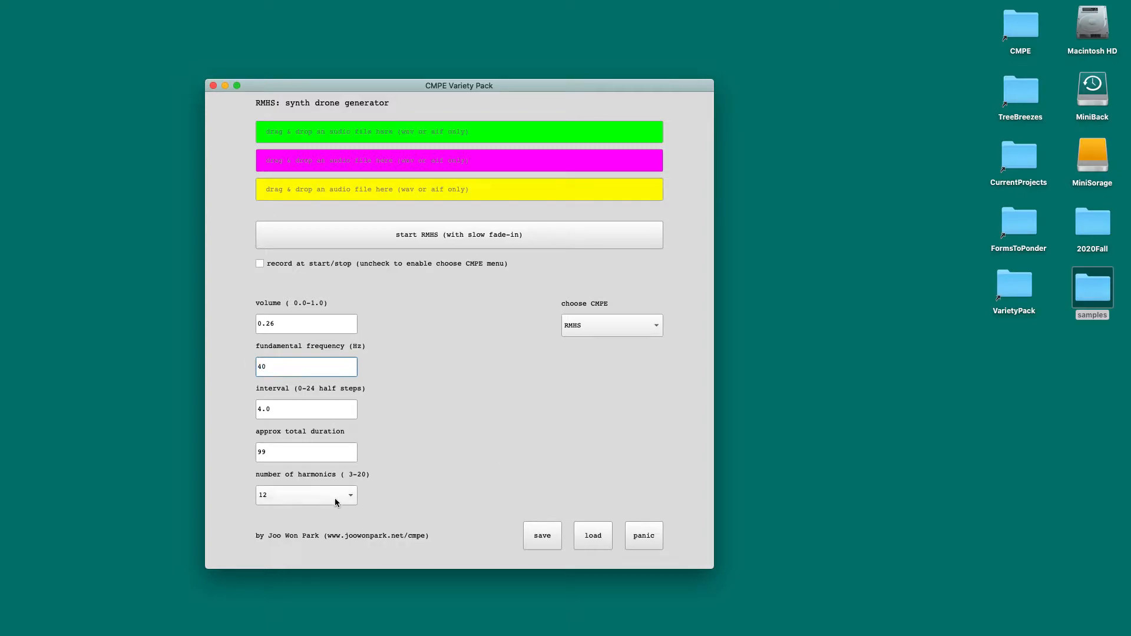
pyautogui.click(312, 497)
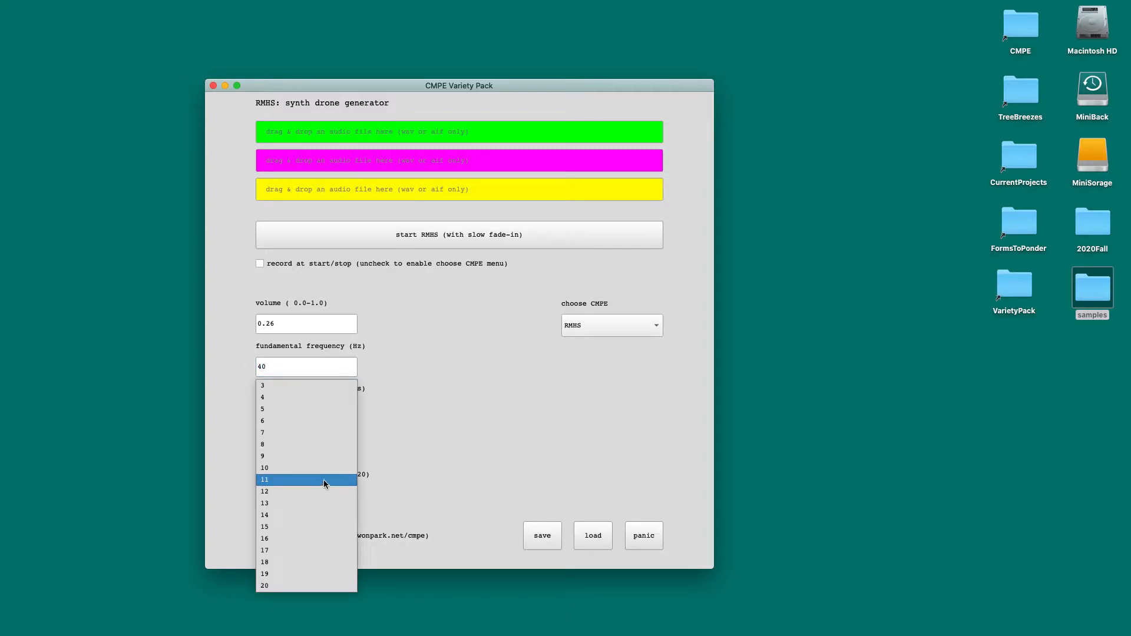
pyautogui.click(311, 421)
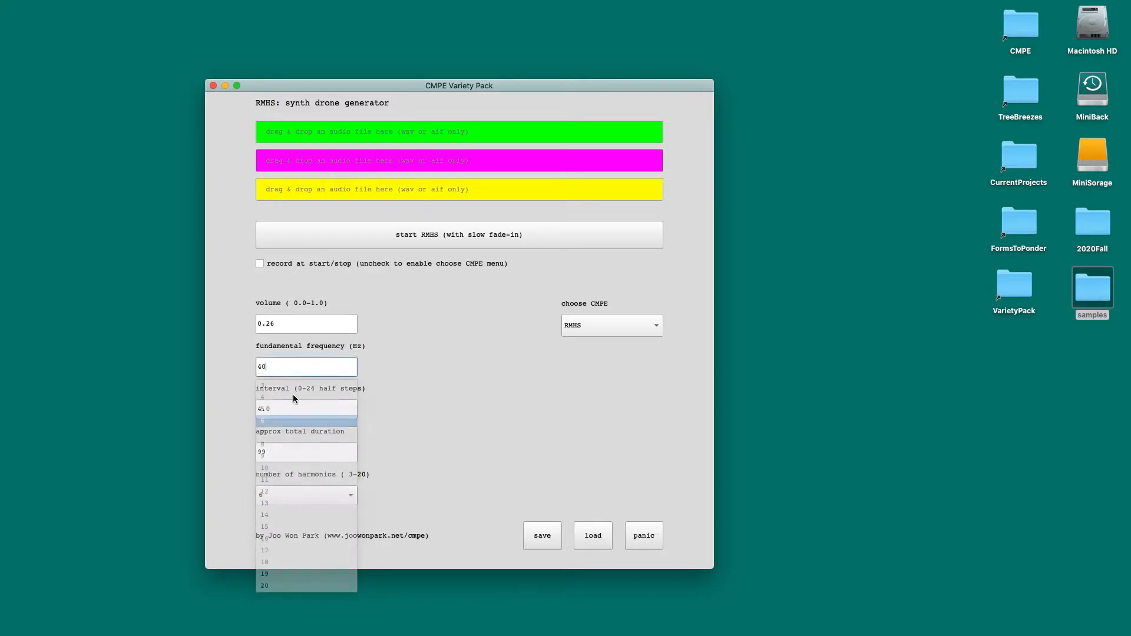
pyautogui.click(283, 321)
pyautogui.write('0')
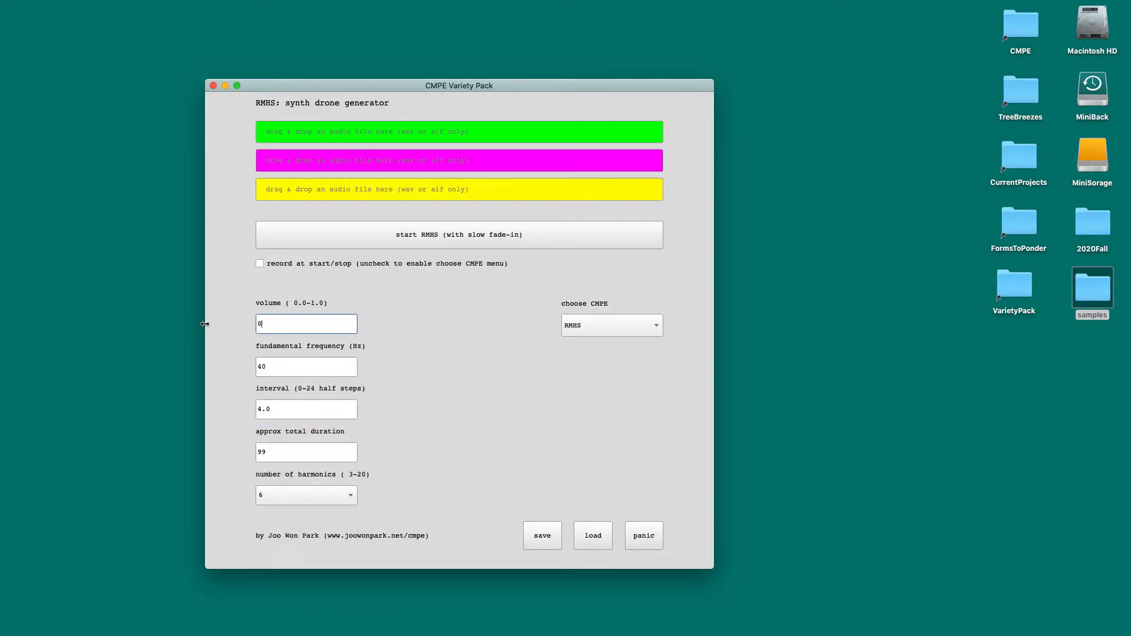
pyautogui.write('.4')
# Step: Save the current RMHS settings, play the drone with them and stop it
pyautogui.click(544, 537)
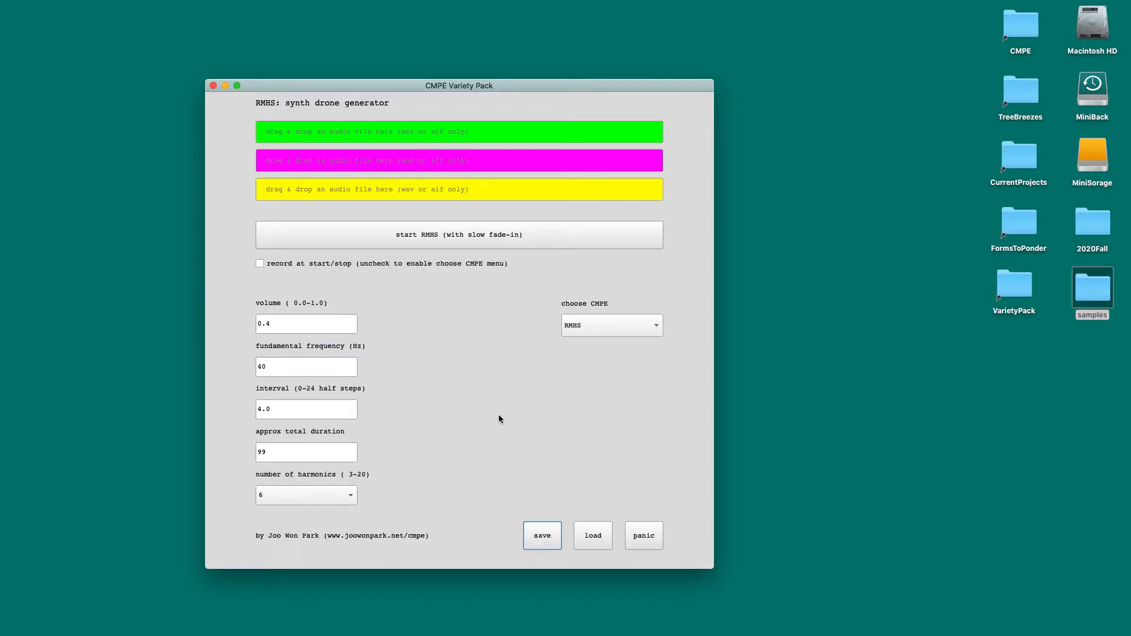
pyautogui.click(426, 239)
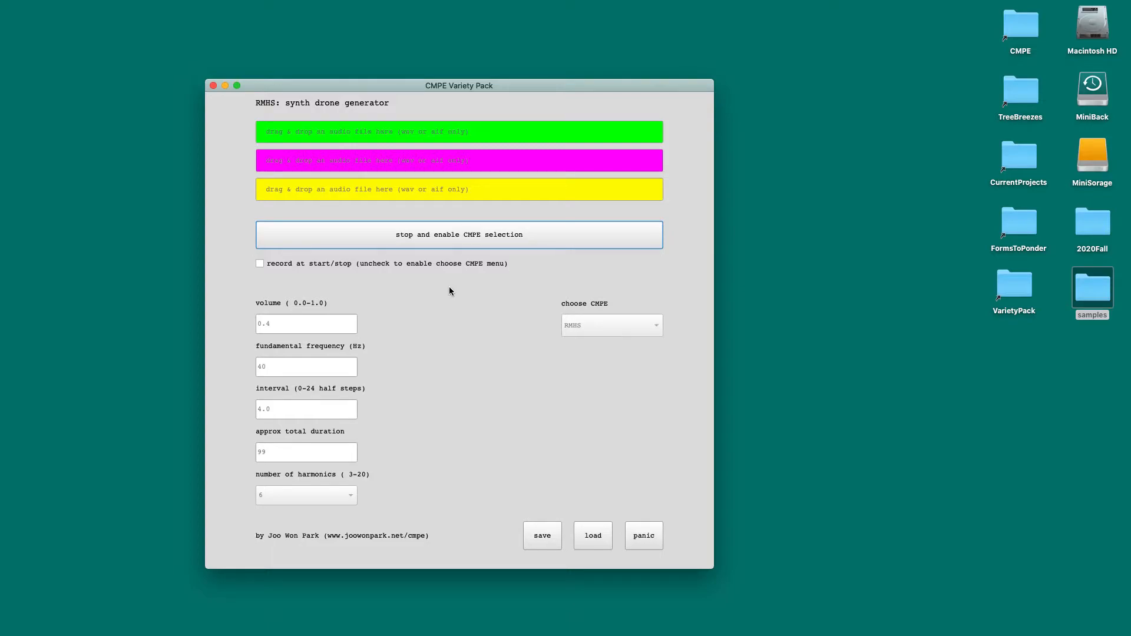
pyautogui.click(463, 240)
# Step: Change the number of harmonics to 17 and the fundamental frequency to 66 Hz, and play and stop the drone
pyautogui.click(314, 501)
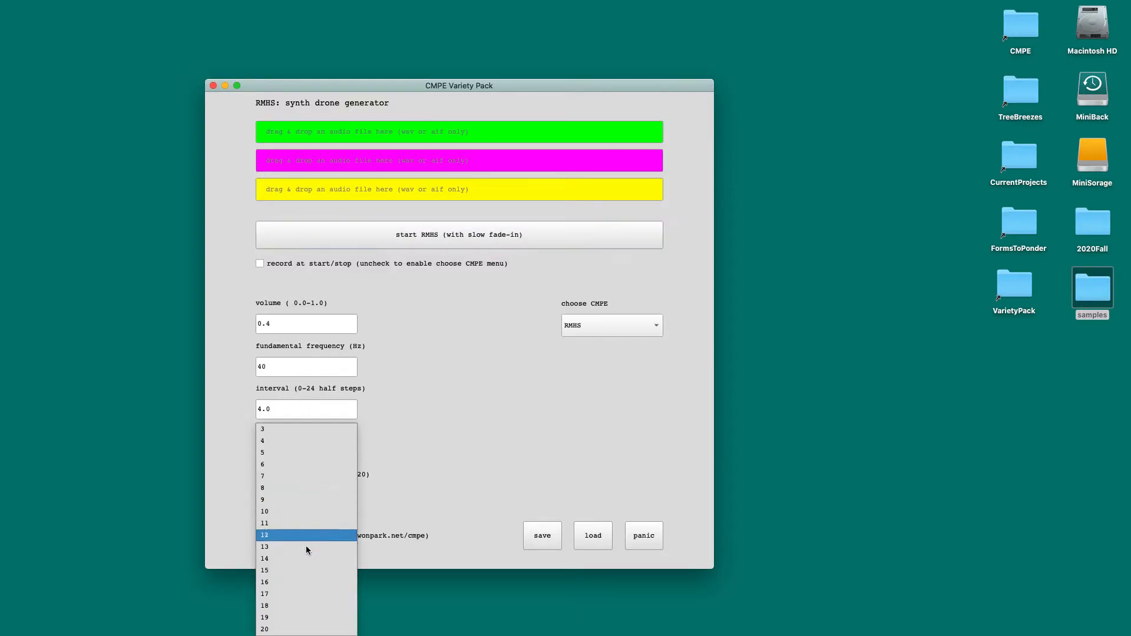
pyautogui.click(298, 594)
pyautogui.click(257, 324)
pyautogui.click(276, 368)
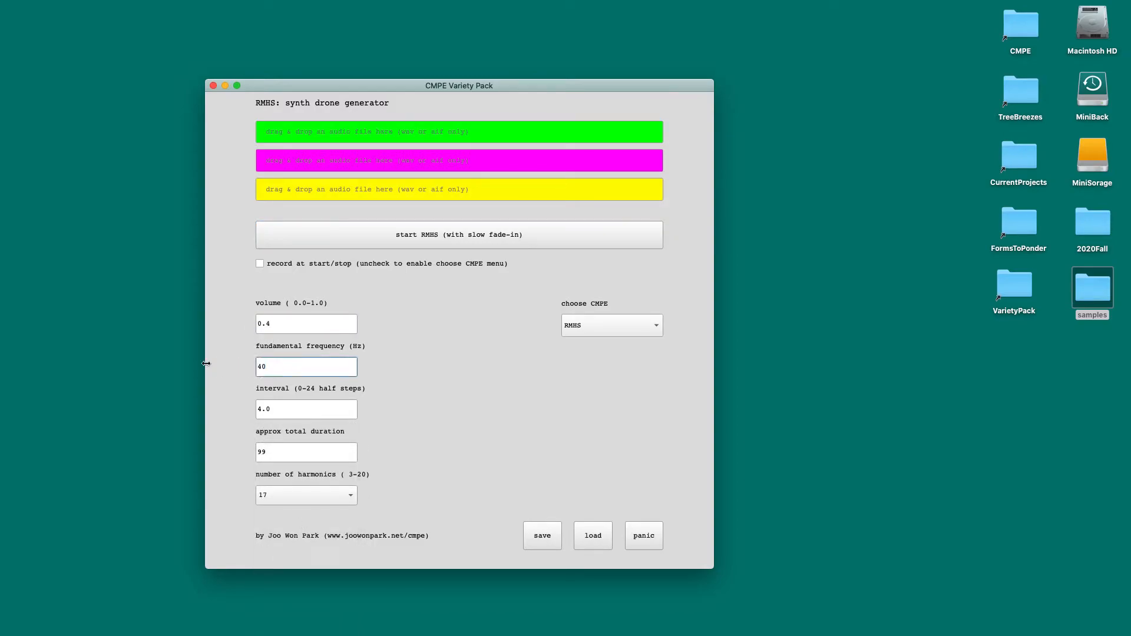
pyautogui.moveTo(267, 368); pyautogui.dragTo(225, 367)
pyautogui.write('66')
pyautogui.click(531, 412)
pyautogui.click(407, 241)
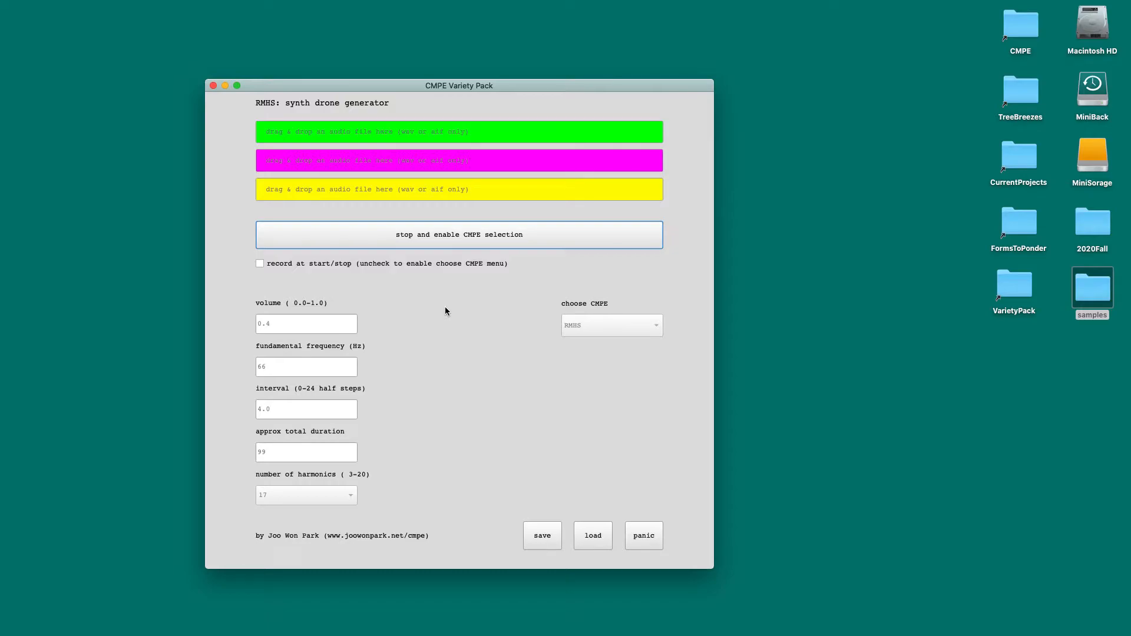
pyautogui.click(432, 238)
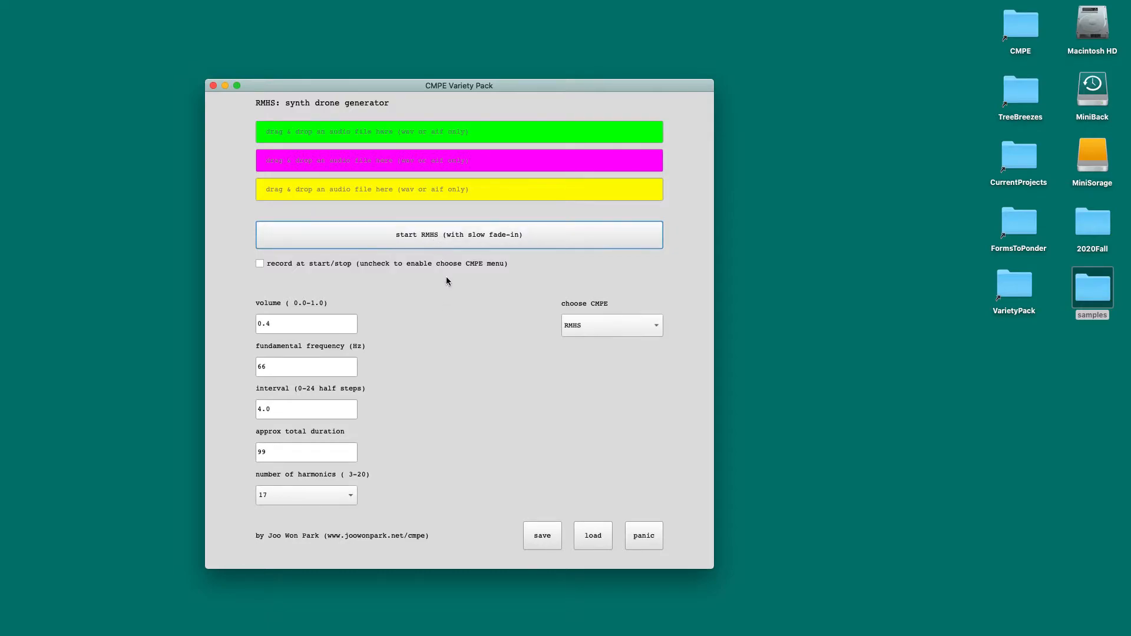
# Step: Load the saved RMHS settings
pyautogui.click(591, 542)
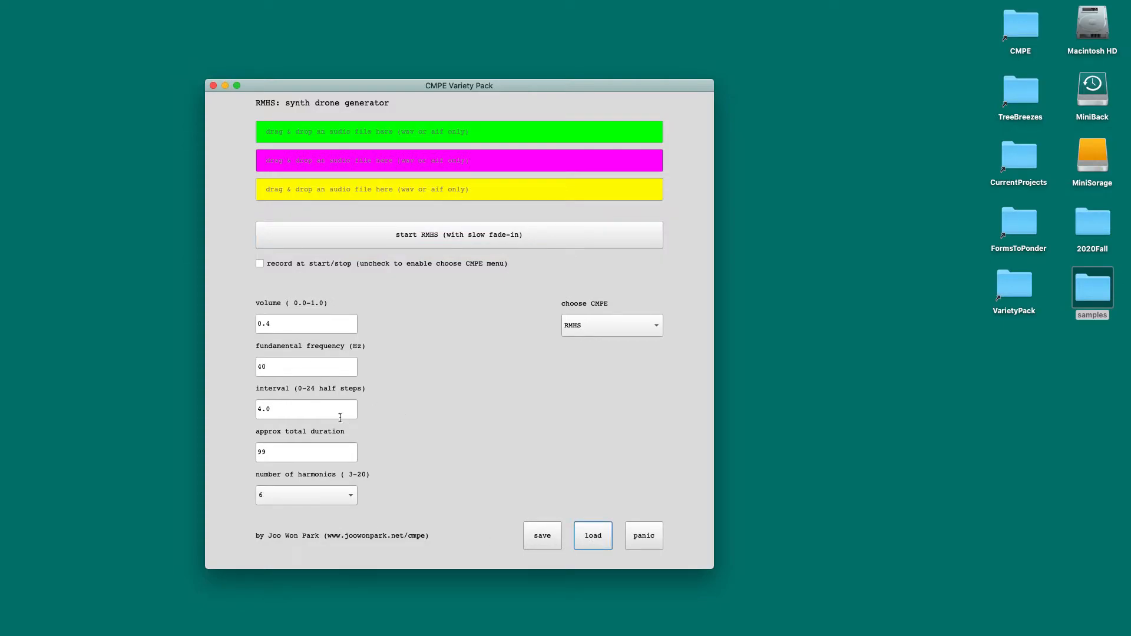
pyautogui.click(592, 535)
pyautogui.click(593, 535)
# Step: Switch to the APG audio palindrome generator and try playing it without any audio files, stopping it again
pyautogui.click(578, 330)
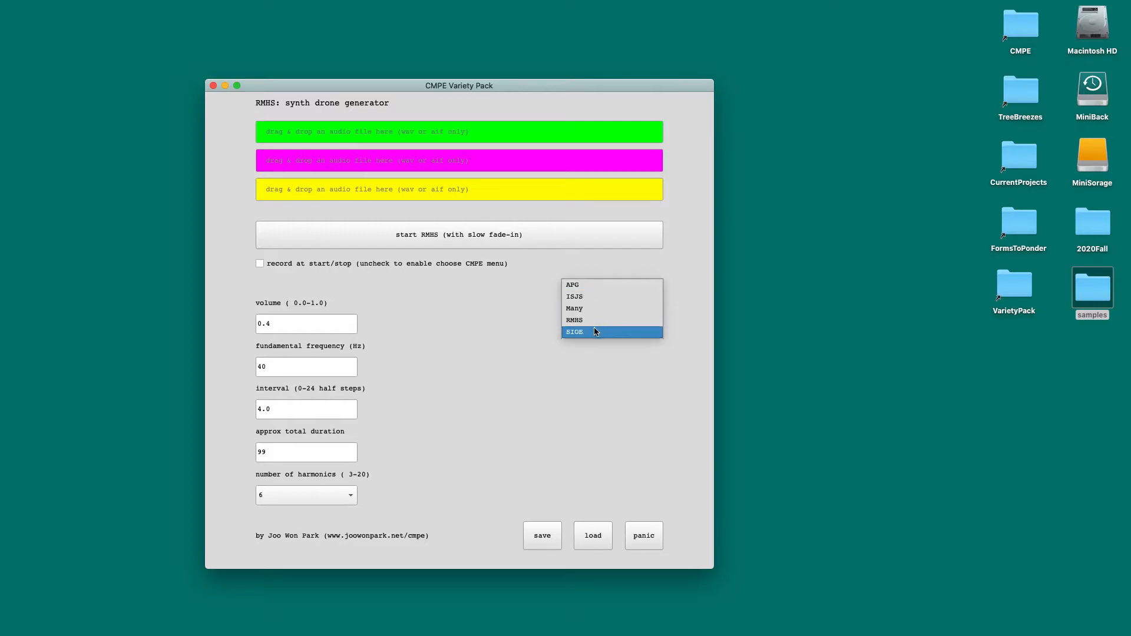
pyautogui.click(586, 286)
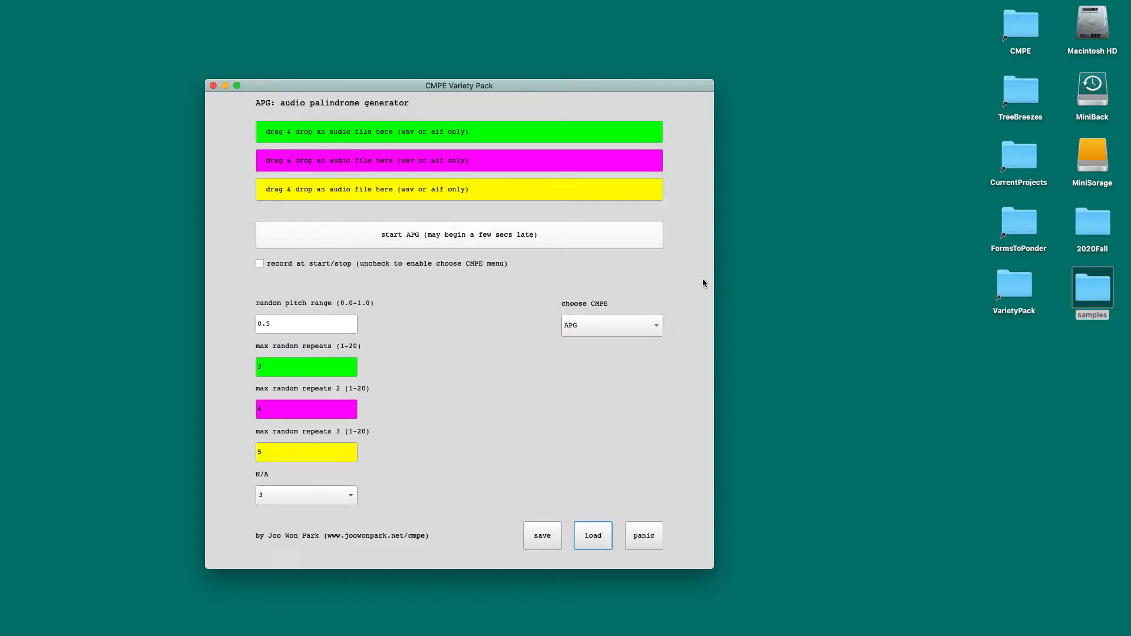
pyautogui.click(434, 243)
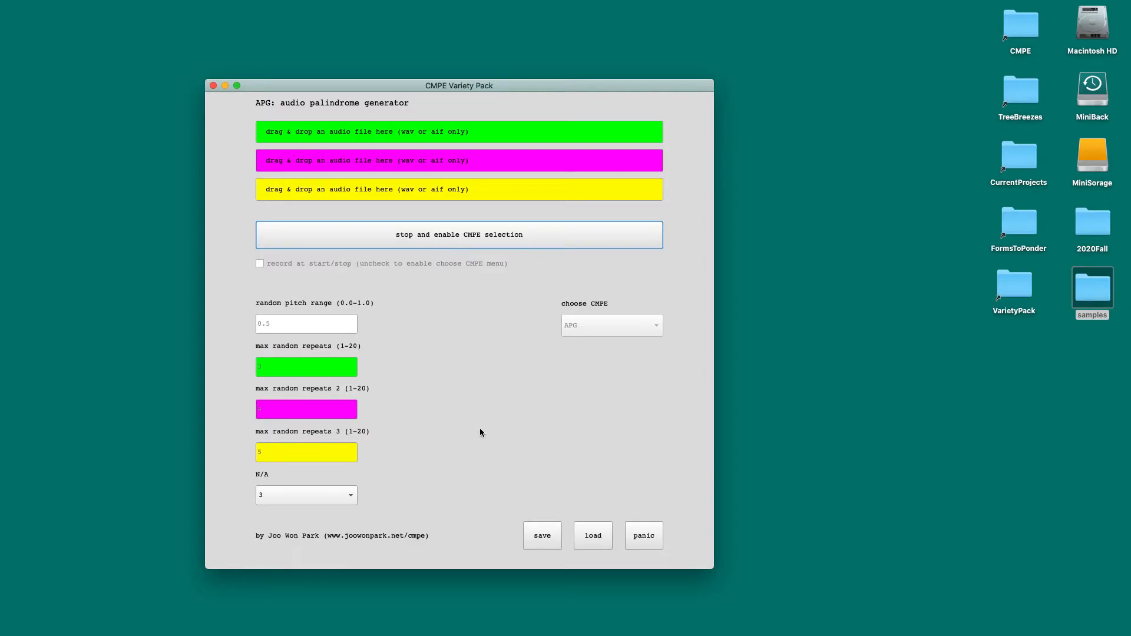
pyautogui.click(436, 244)
# Step: Assign ChiShort.aiff, ohyeah.aif and sing.aif from the desktop samples folder to the green, magenta and yellow audio slots
pyautogui.doubleClick(1092, 303)
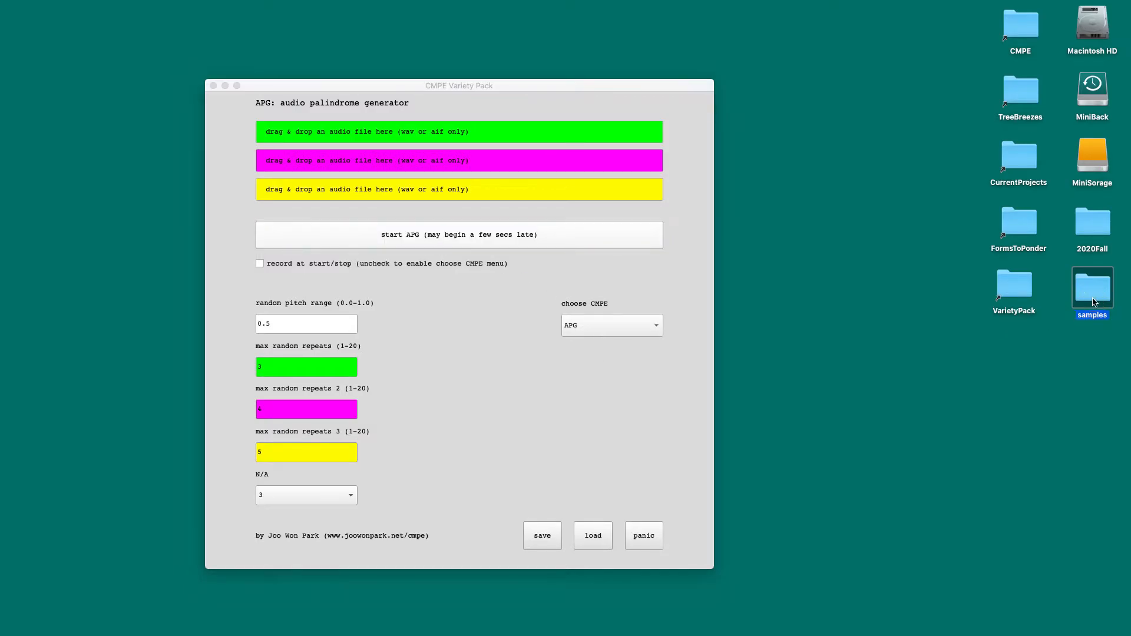
pyautogui.moveTo(669, 87); pyautogui.dragTo(737, 113)
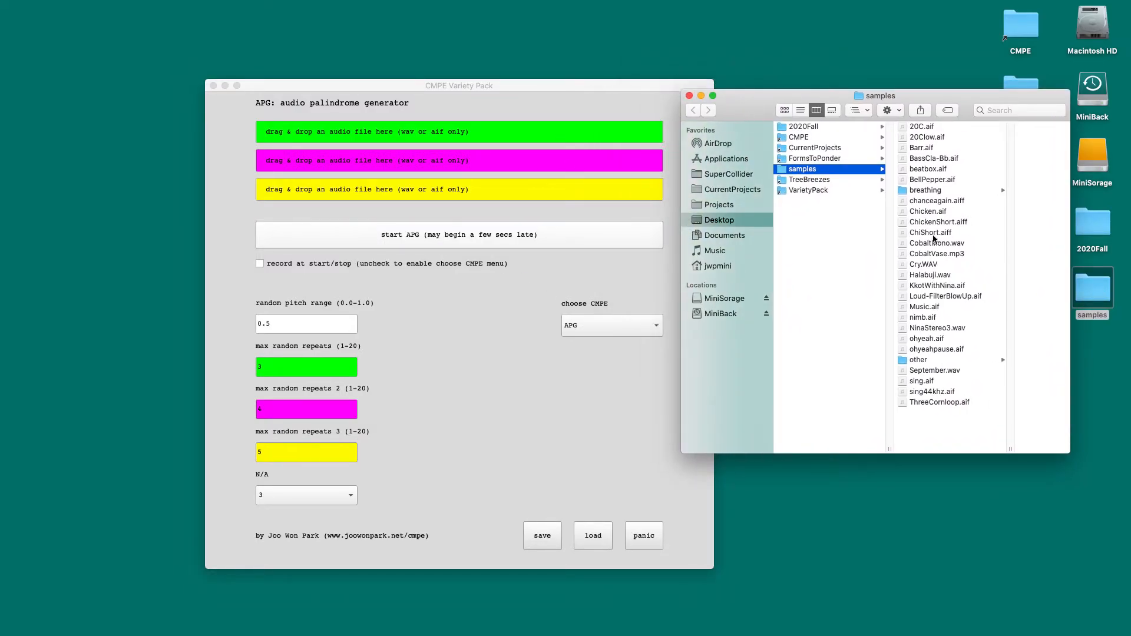
pyautogui.moveTo(900, 231); pyautogui.dragTo(583, 133)
pyautogui.moveTo(904, 343); pyautogui.dragTo(480, 159)
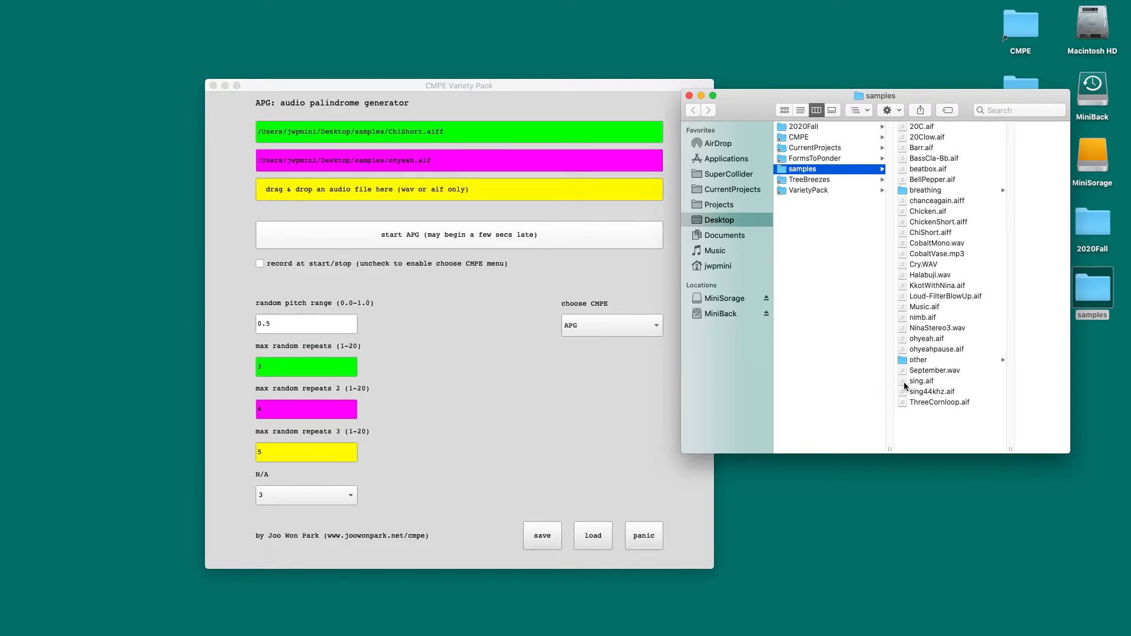
pyautogui.moveTo(904, 381); pyautogui.dragTo(507, 195)
pyautogui.click(511, 398)
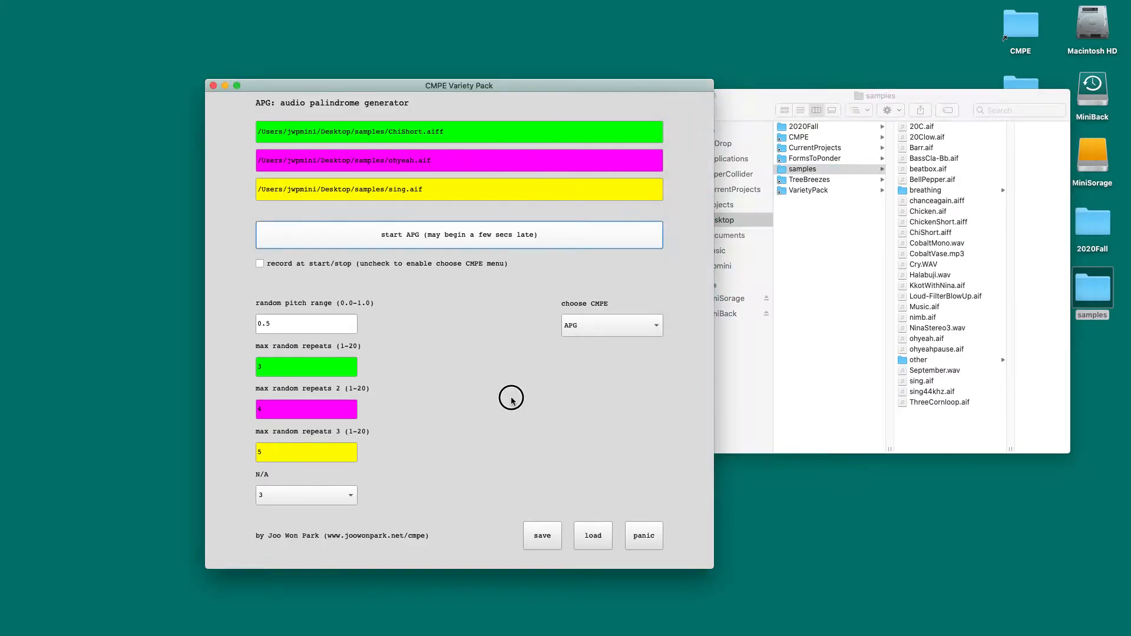
# Step: Play the APG palindrome with the three samples, move the generator window clear of the samples folder, and stop playback
pyautogui.click(491, 236)
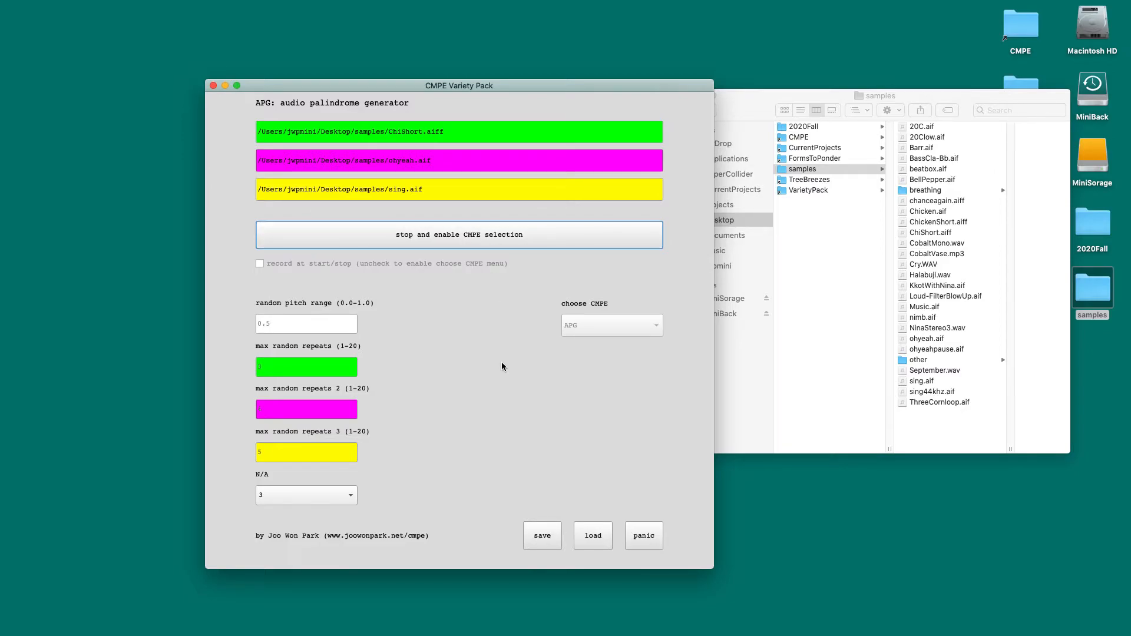
pyautogui.moveTo(310, 87); pyautogui.dragTo(246, 75)
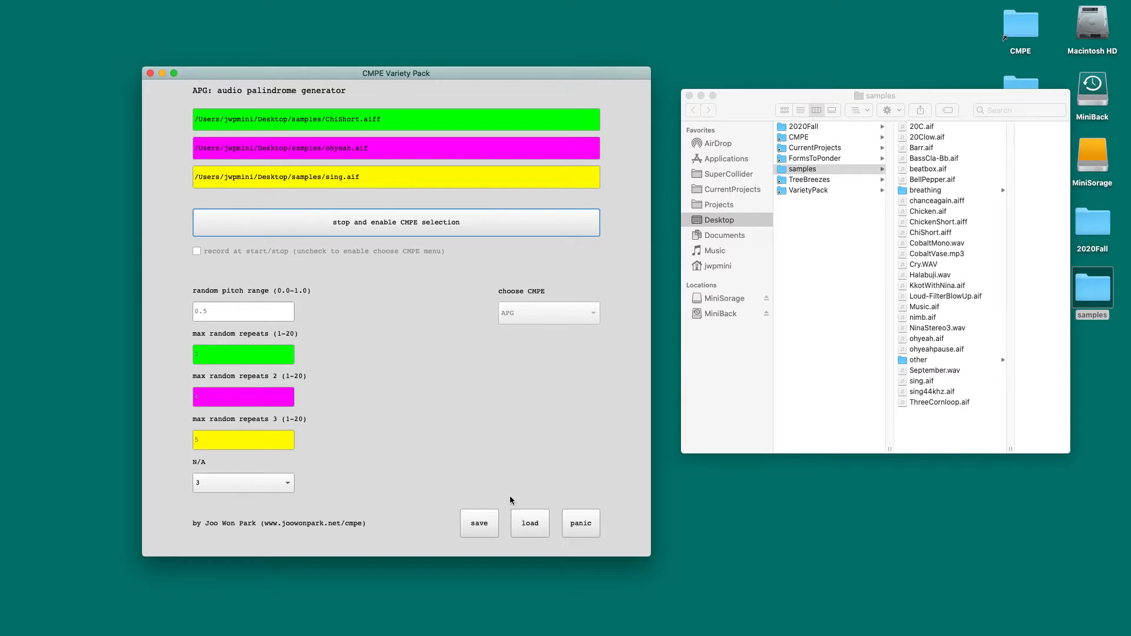
pyautogui.click(370, 227)
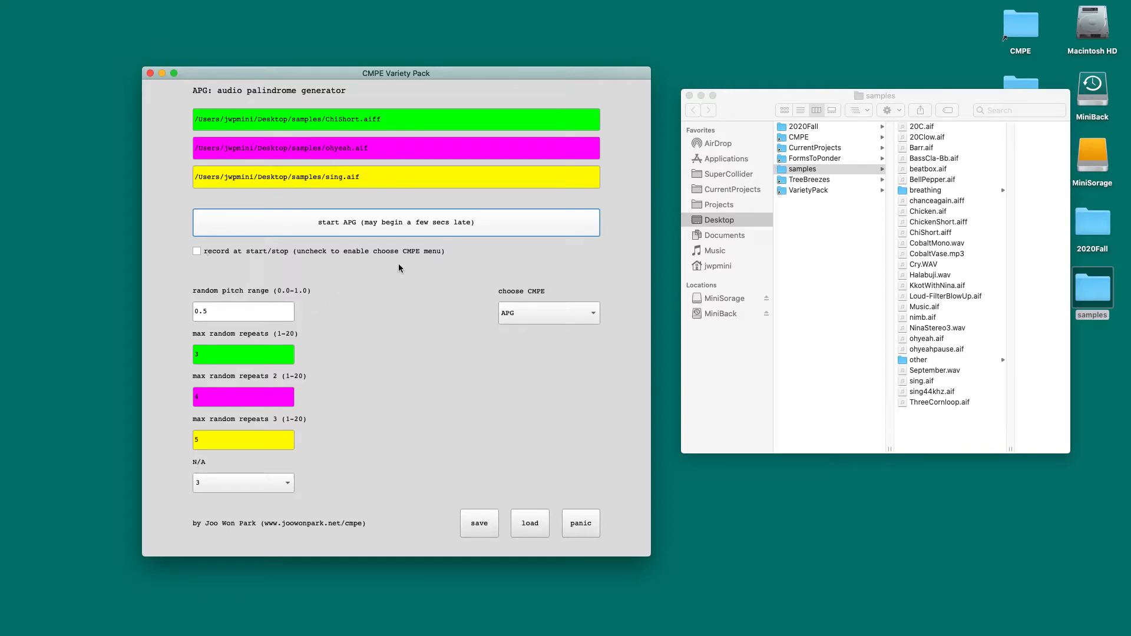
# Step: Switch to the Many generator to view its parameters, and select the SIOE audio supercut generator
pyautogui.click(534, 313)
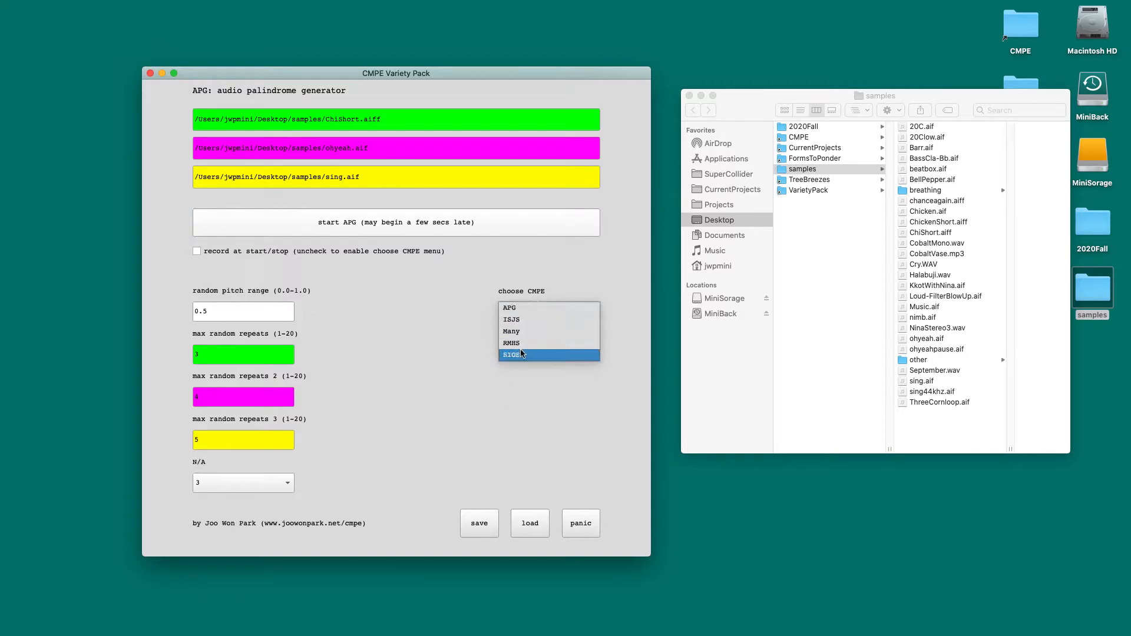
pyautogui.click(521, 333)
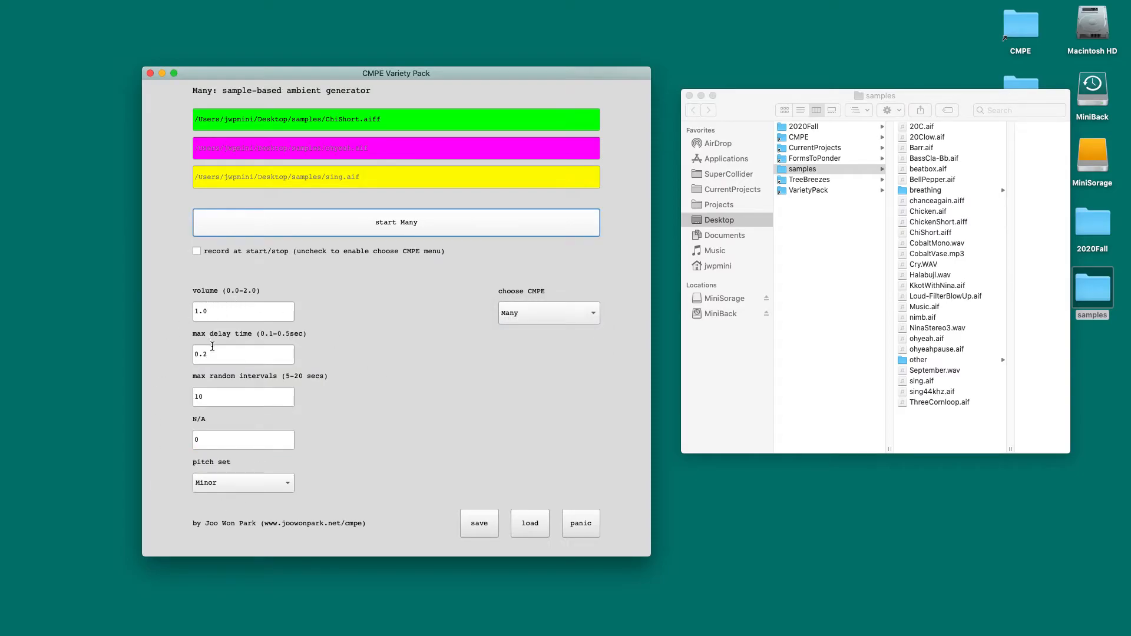
pyautogui.click(523, 308)
pyautogui.click(518, 331)
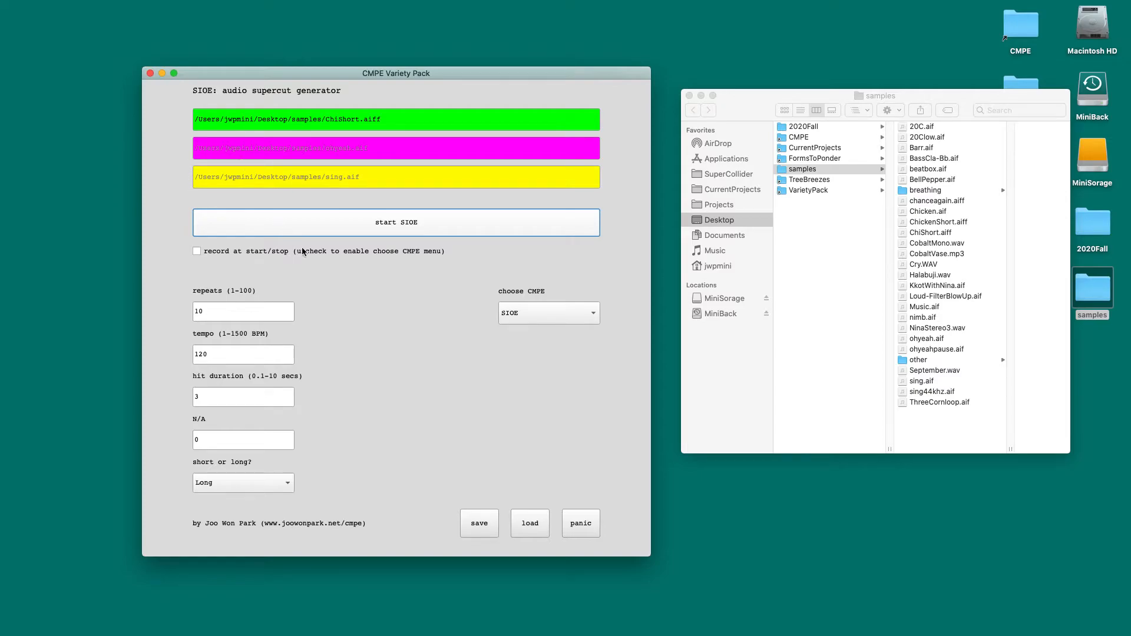
# Step: Play and stop the SIOE supercut, and set its short-or-long option to Short
pyautogui.click(365, 229)
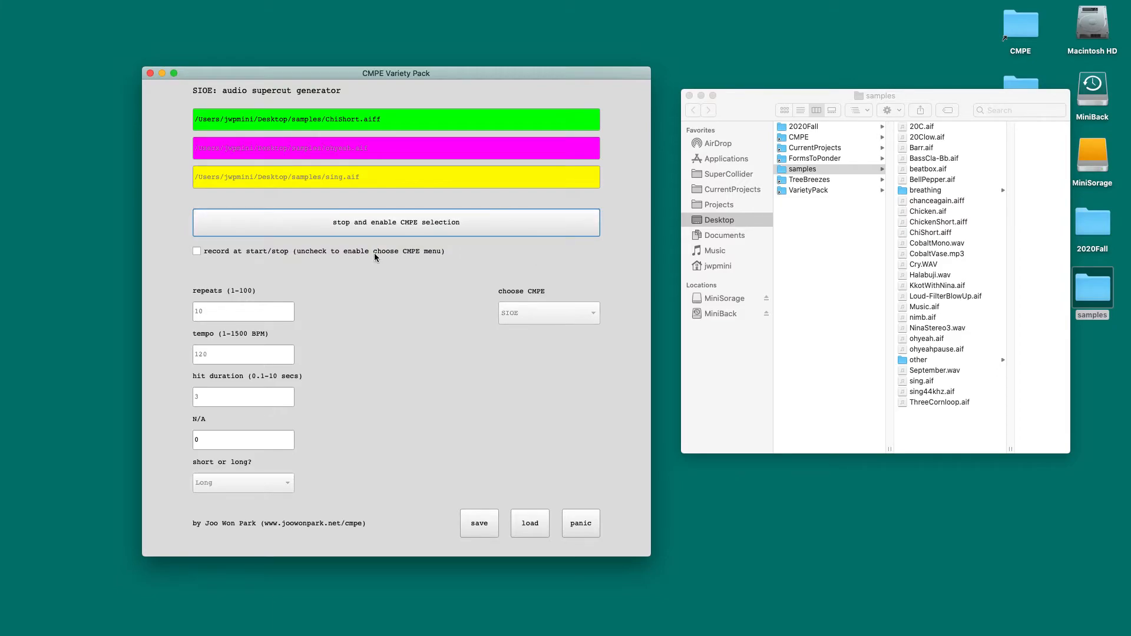
pyautogui.click(377, 222)
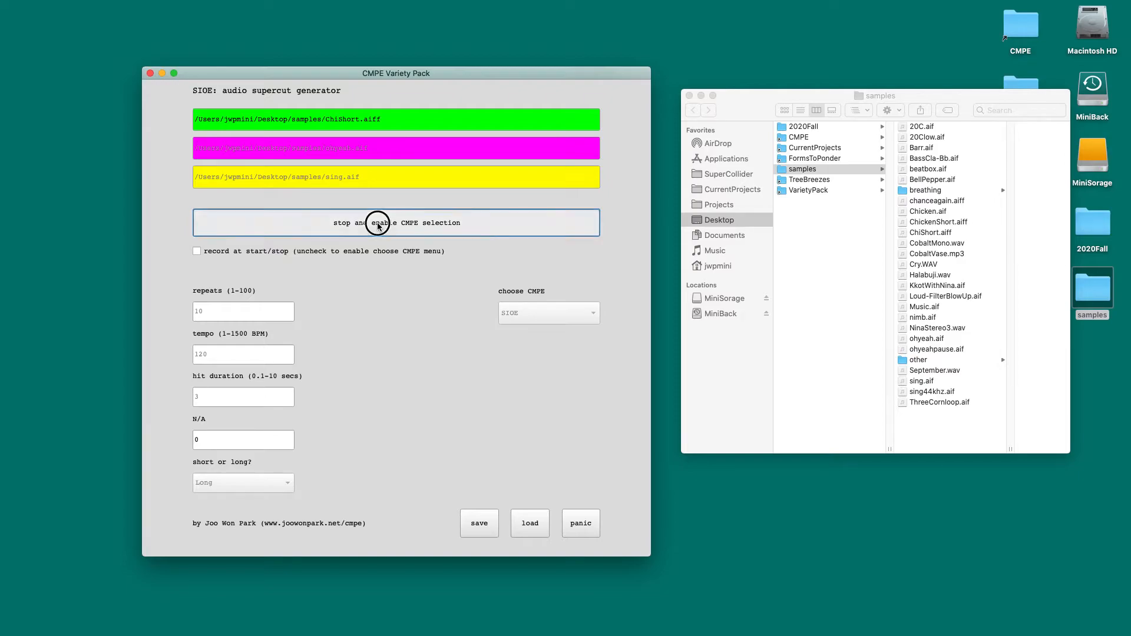
pyautogui.click(277, 480)
pyautogui.click(272, 466)
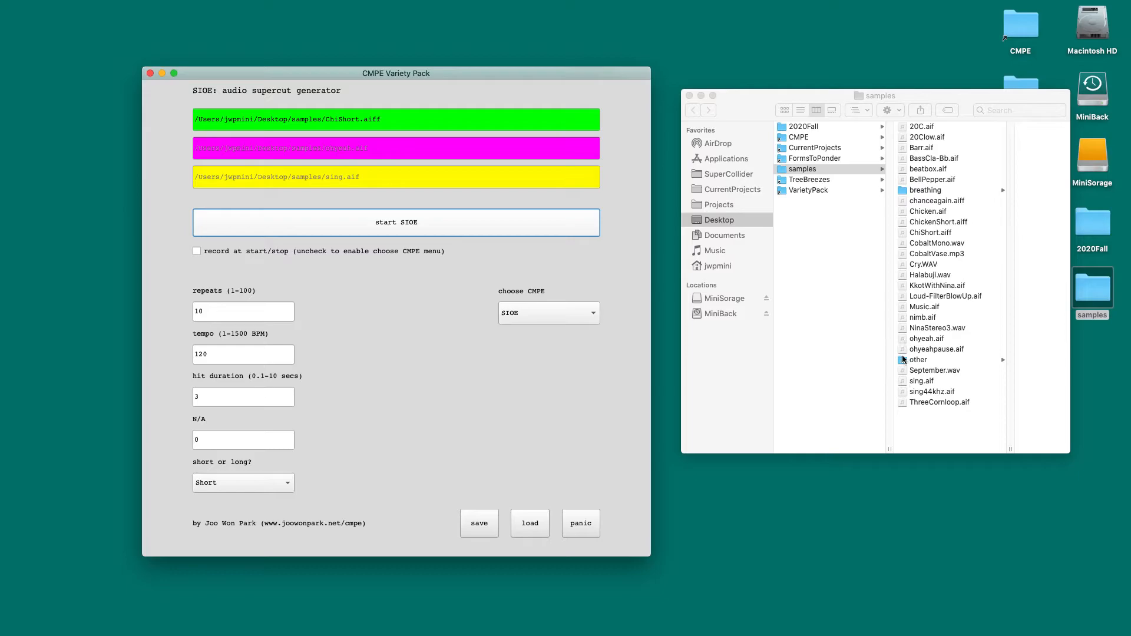
# Step: Replace the green slot's audio with nimb.aif from the samples folder, and play and stop SIOE
pyautogui.moveTo(902, 317); pyautogui.dragTo(495, 120)
pyautogui.click(392, 227)
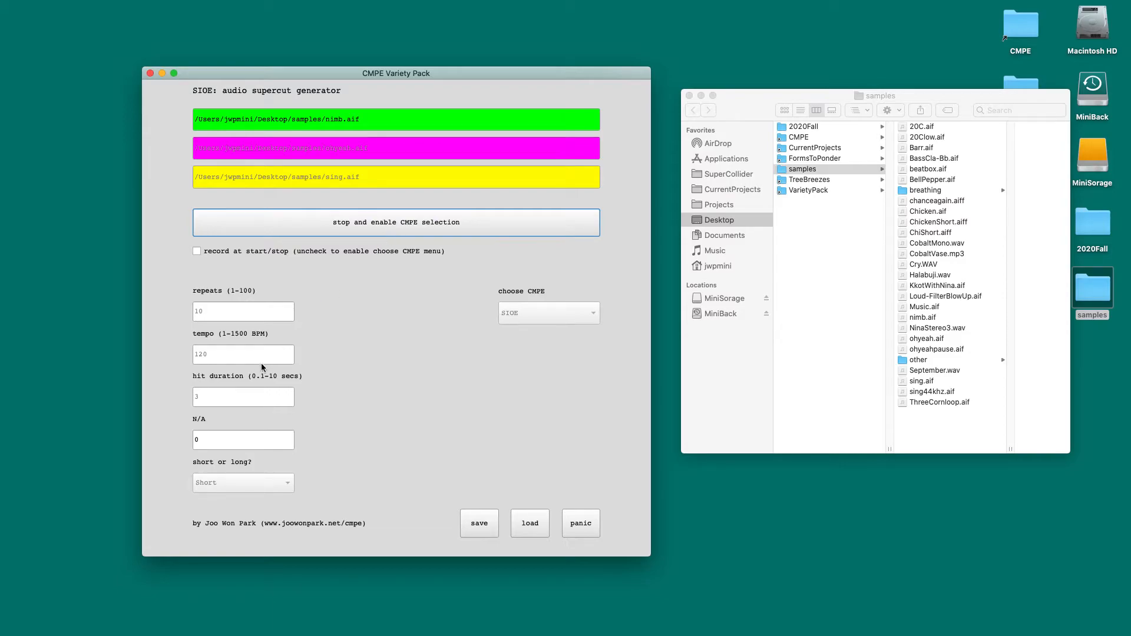
pyautogui.click(327, 228)
# Step: Save the current SIOE settings, and change the parameters to tempo 1200, Long, hit duration 1 and repeats 30
pyautogui.doubleClick(218, 313)
pyautogui.click(470, 516)
pyautogui.doubleClick(210, 354)
pyautogui.write('1200')
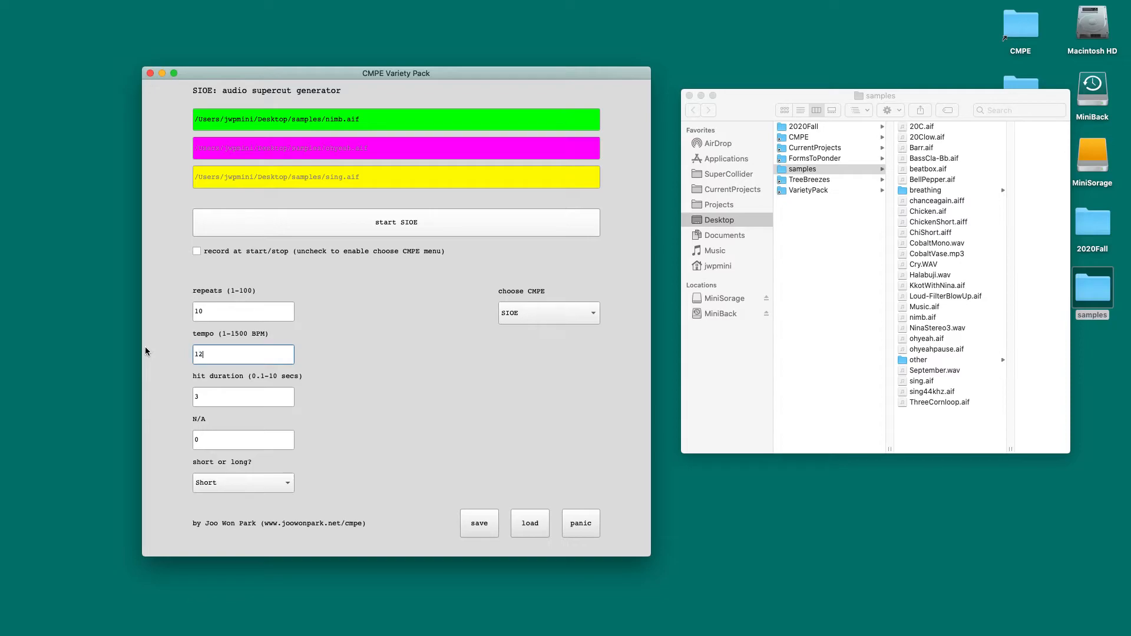
pyautogui.click(285, 482)
pyautogui.click(265, 495)
pyautogui.doubleClick(215, 405)
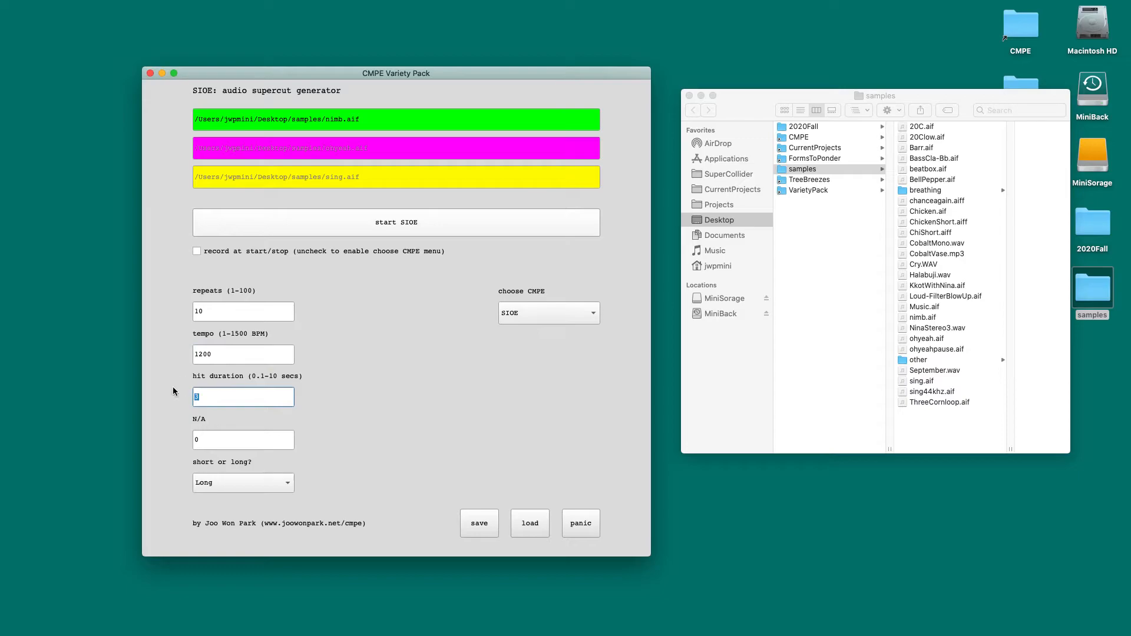
pyautogui.write('1')
pyautogui.doubleClick(214, 308)
pyautogui.write('30')
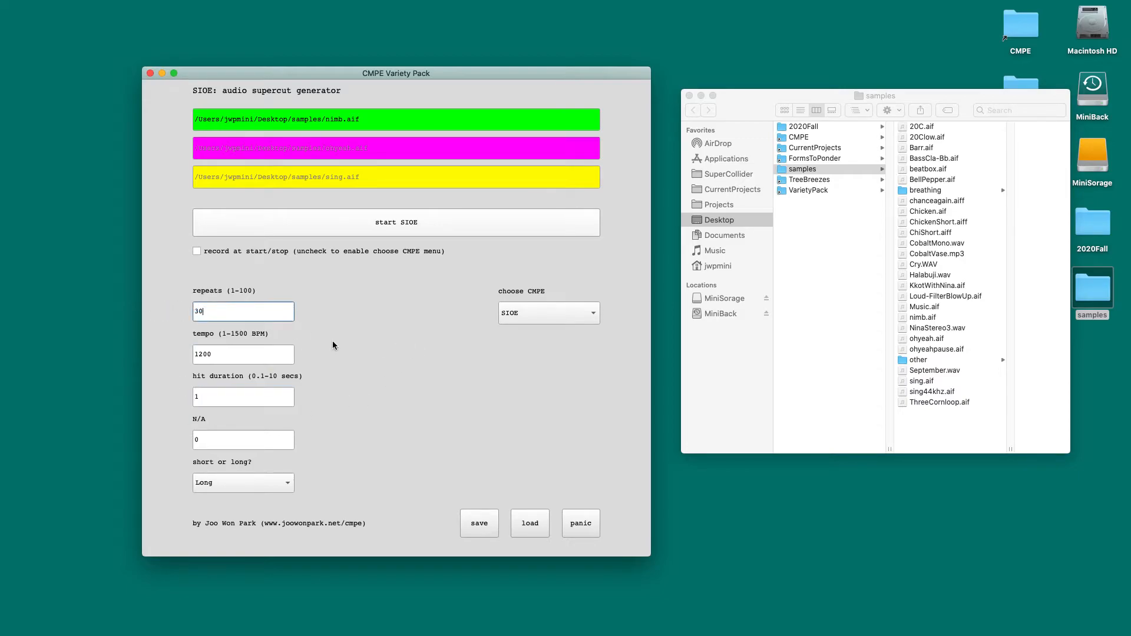
# Step: Play SIOE with the changed parameters, and load the saved settings to play and stop it again
pyautogui.click(378, 236)
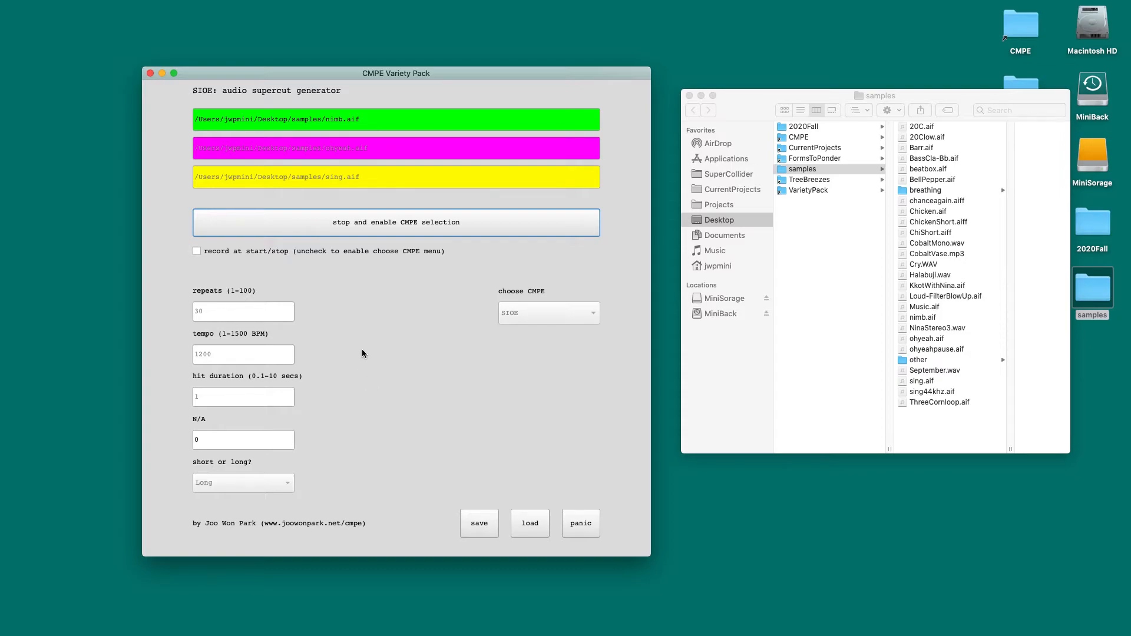
pyautogui.click(535, 528)
pyautogui.click(347, 234)
pyautogui.click(366, 224)
# Step: Switch to the Many sample-based ambient generator, and play and stop it with its default parameters
pyautogui.click(541, 309)
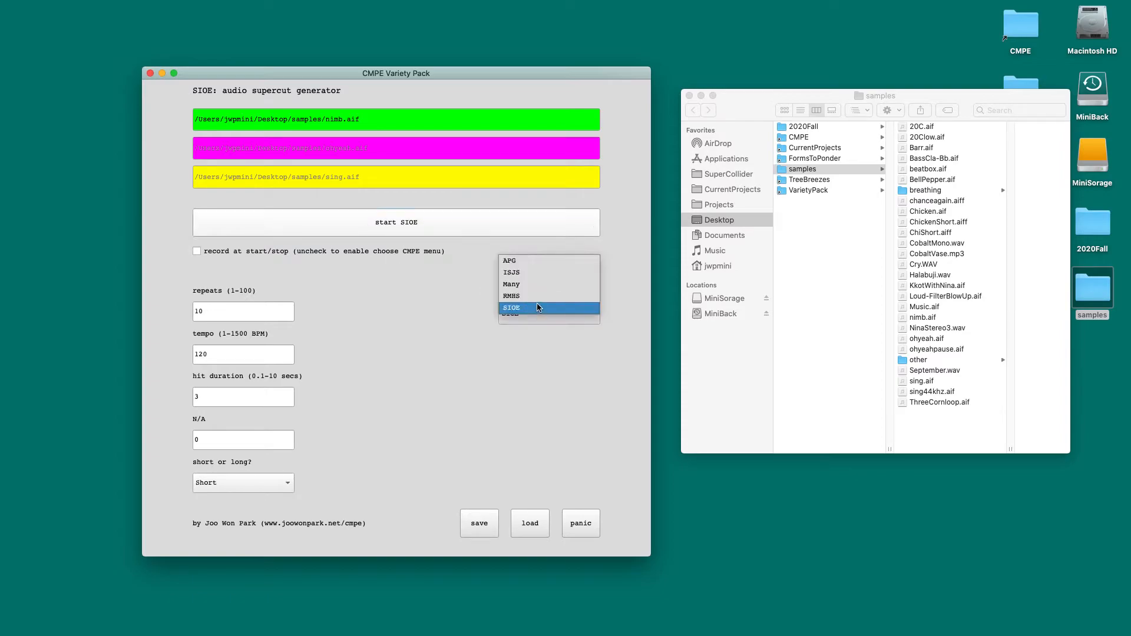
pyautogui.click(517, 286)
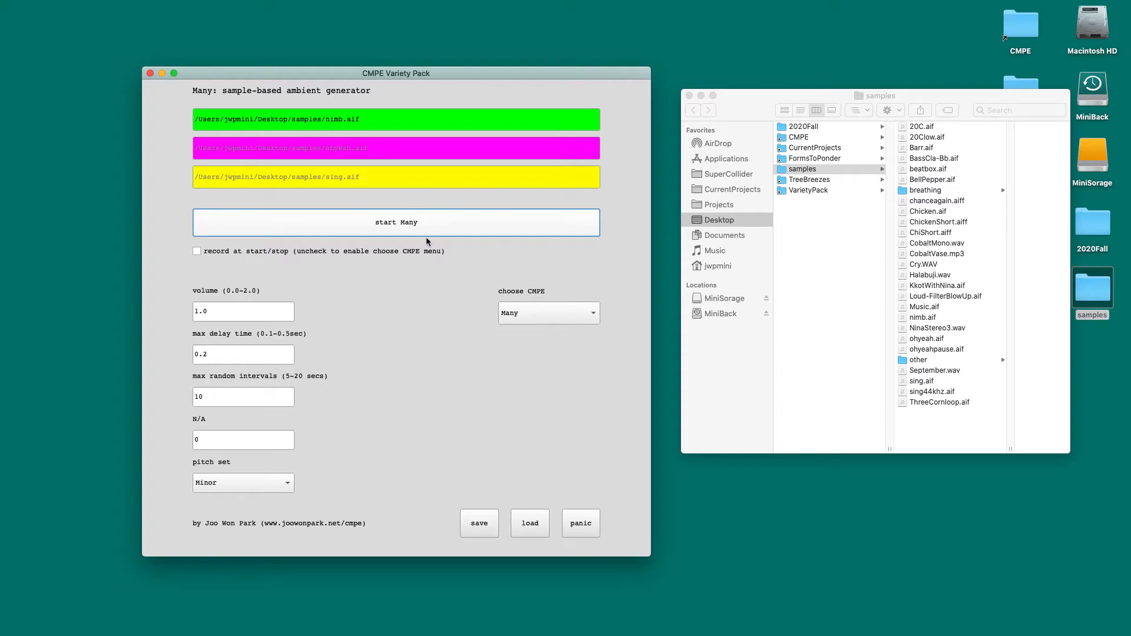
pyautogui.click(392, 227)
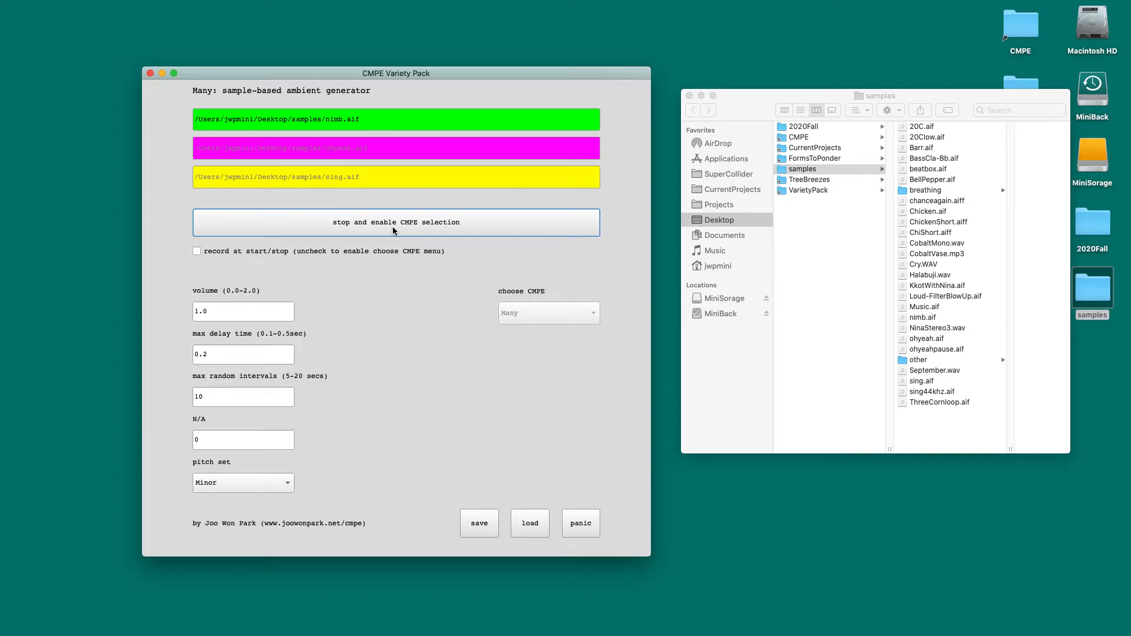
pyautogui.click(412, 228)
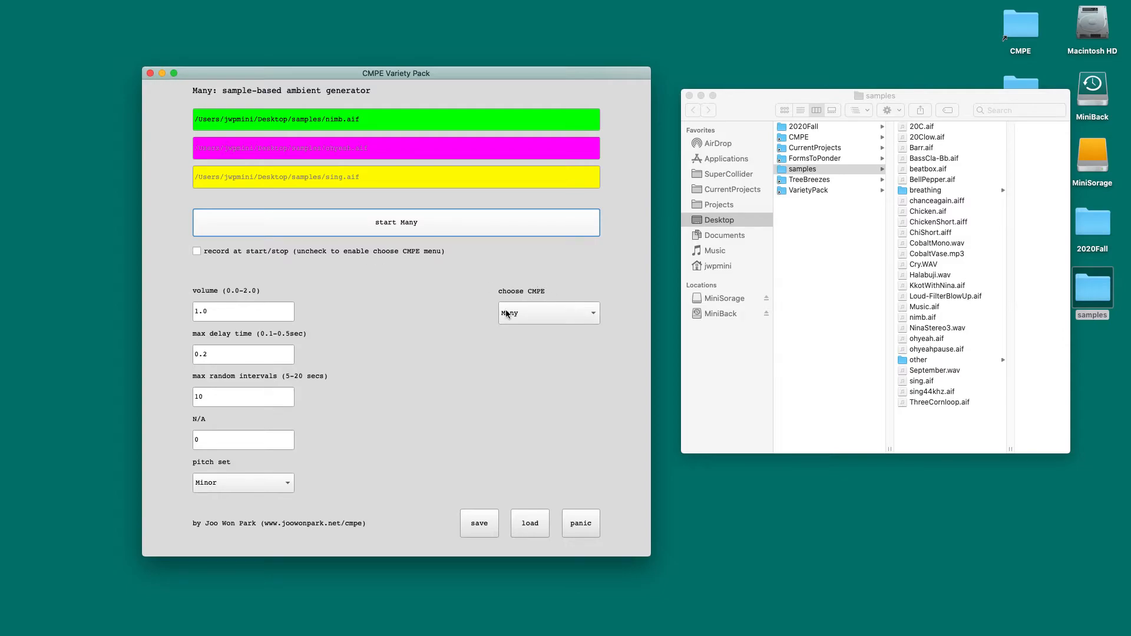
# Step: Switch to the ISJS sample granularizer and arrange its controls window and the main window side by side
pyautogui.click(564, 323)
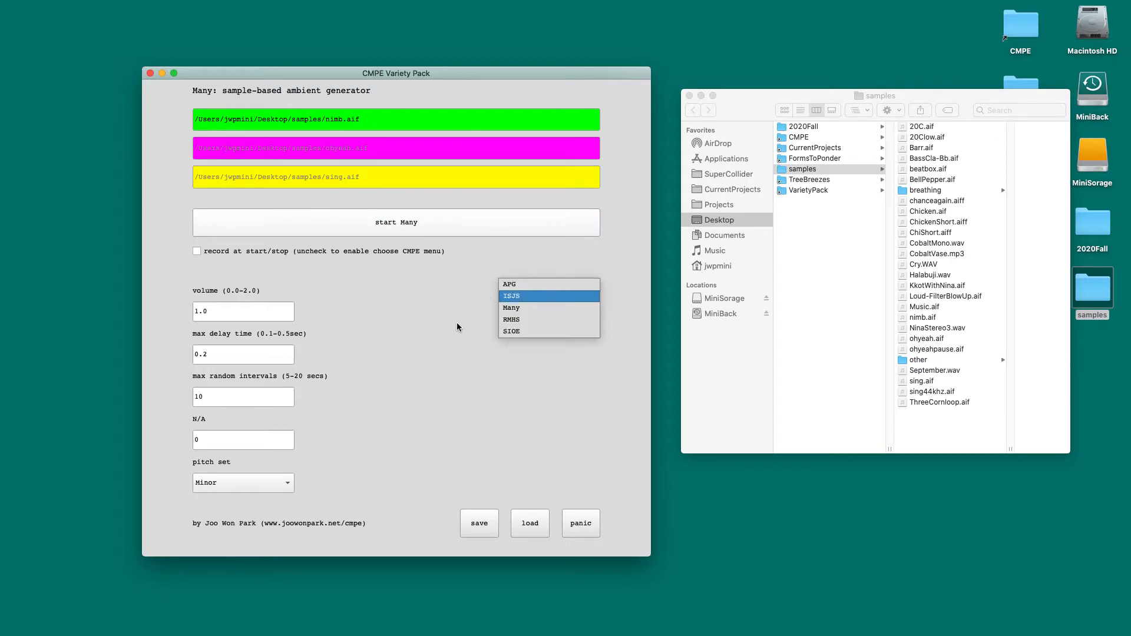
pyautogui.click(507, 302)
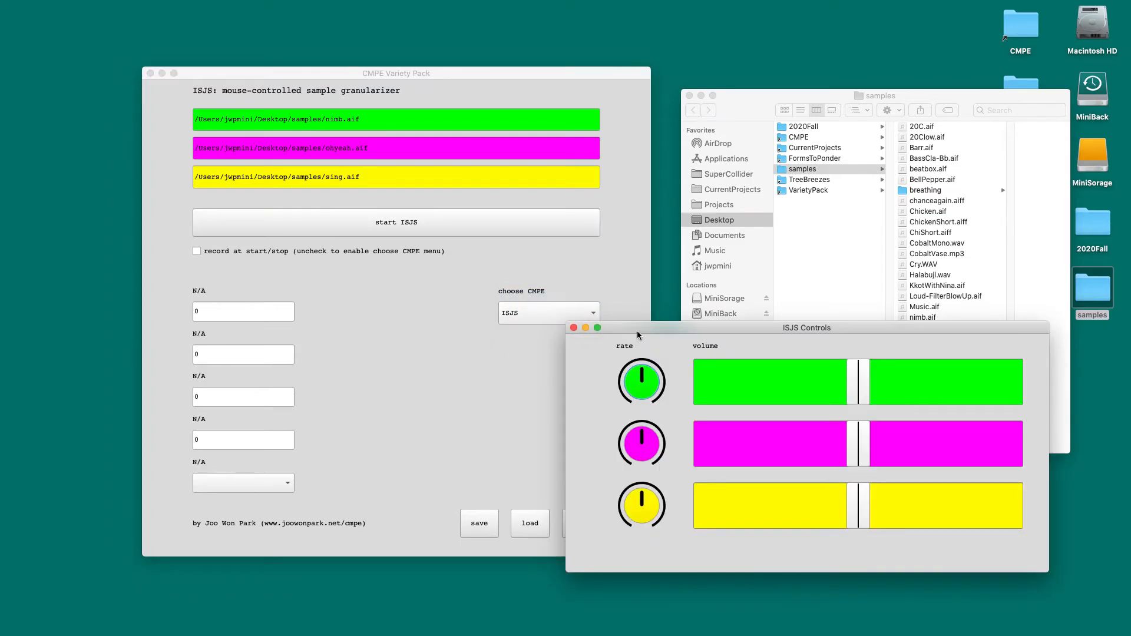
pyautogui.moveTo(732, 299); pyautogui.dragTo(624, 317)
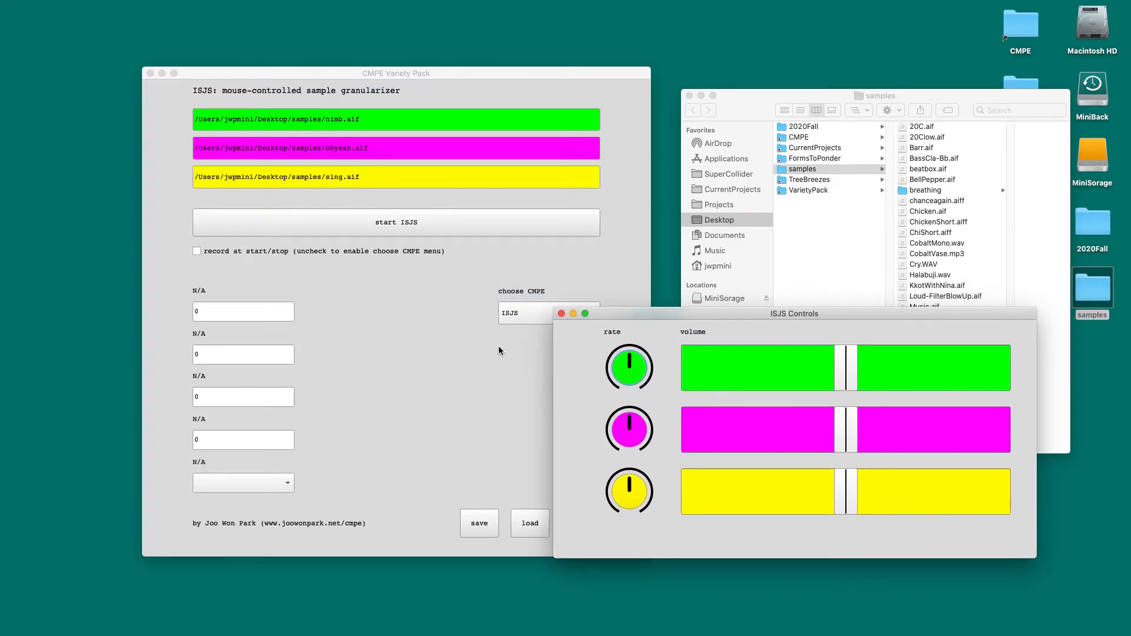
pyautogui.moveTo(463, 76); pyautogui.dragTo(366, 83)
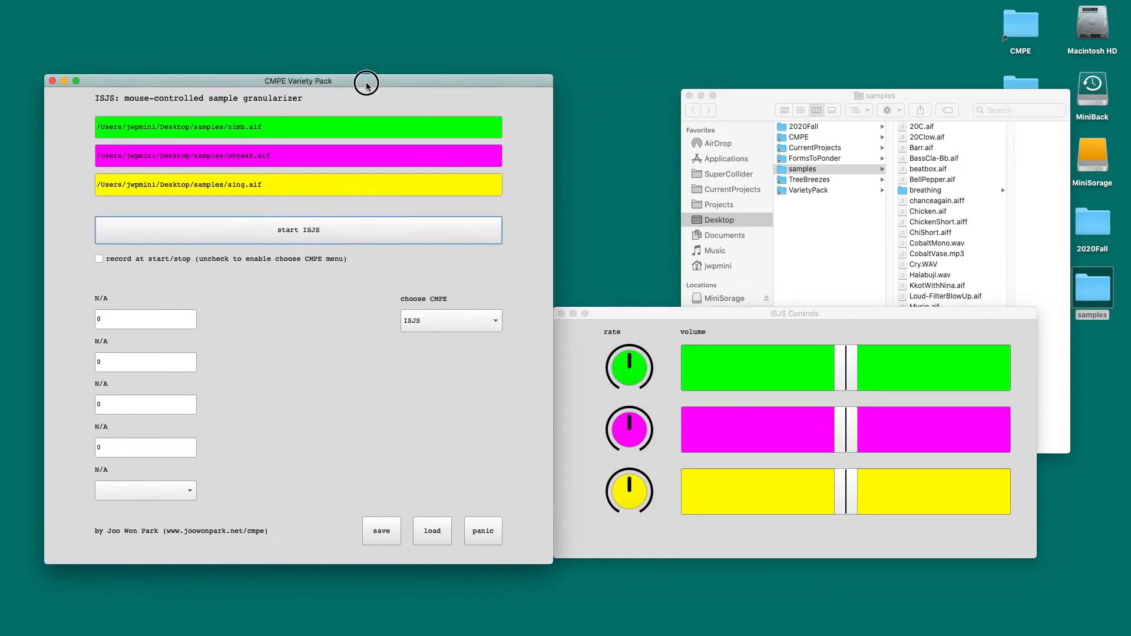
# Step: Play and stop ISJS briefly, and assign ohyeah.aif from the samples folder to the green audio slot
pyautogui.click(291, 242)
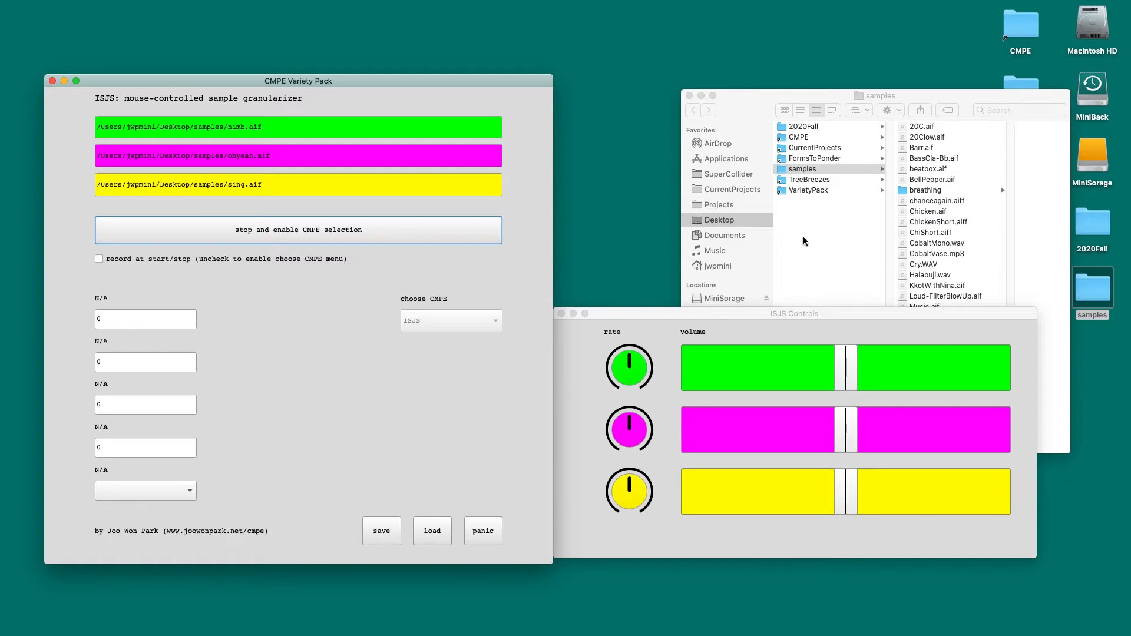
pyautogui.click(313, 231)
pyautogui.click(745, 97)
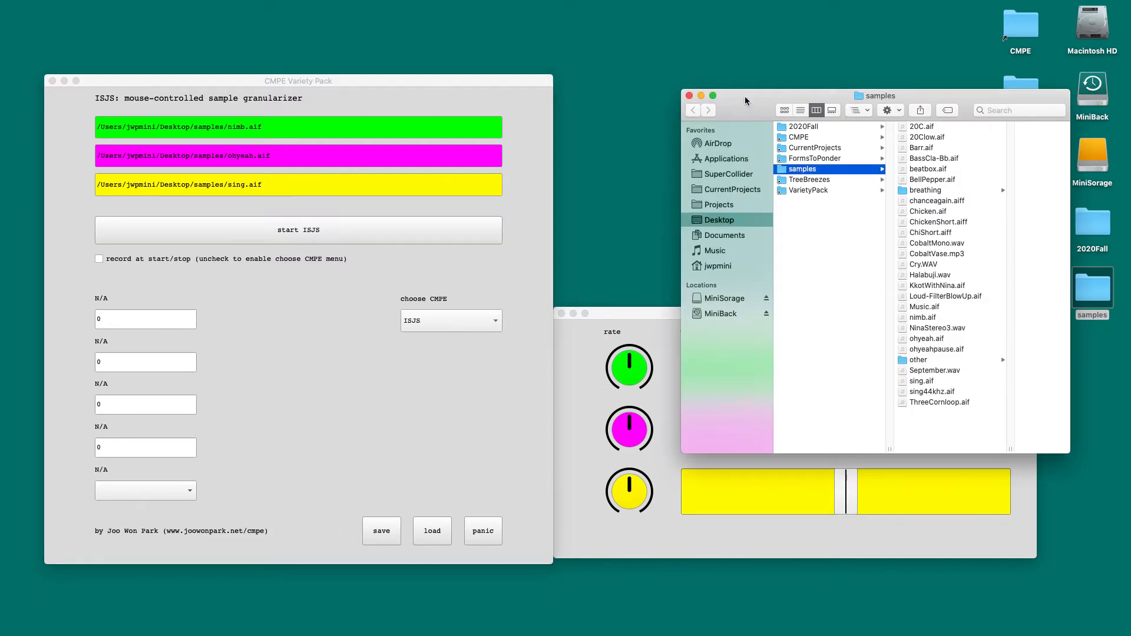
pyautogui.click(634, 318)
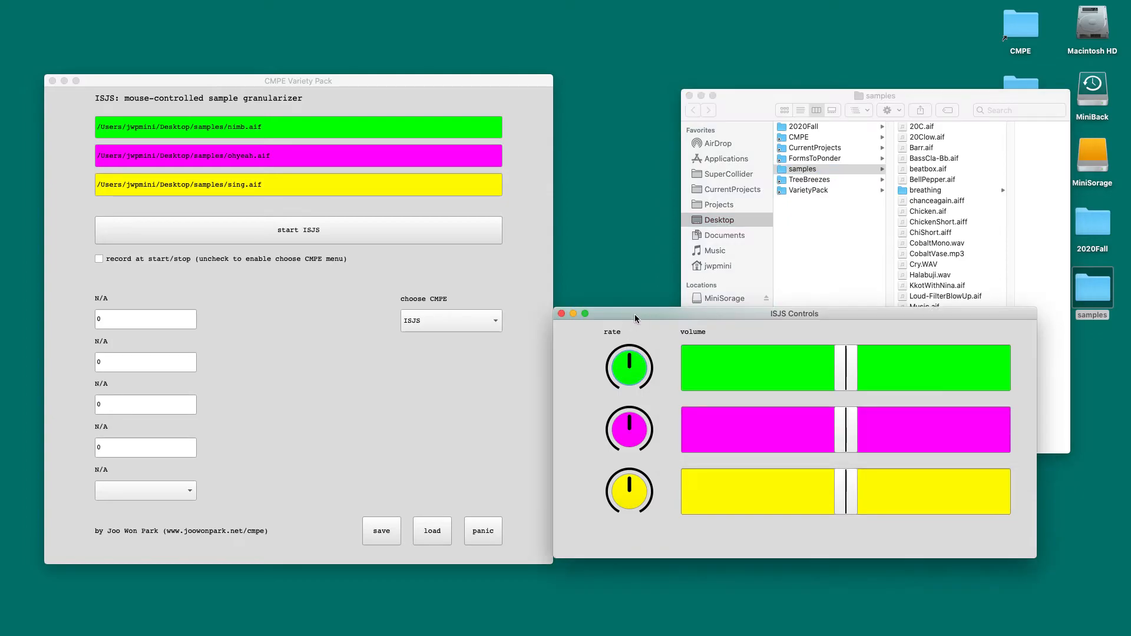
pyautogui.click(754, 94)
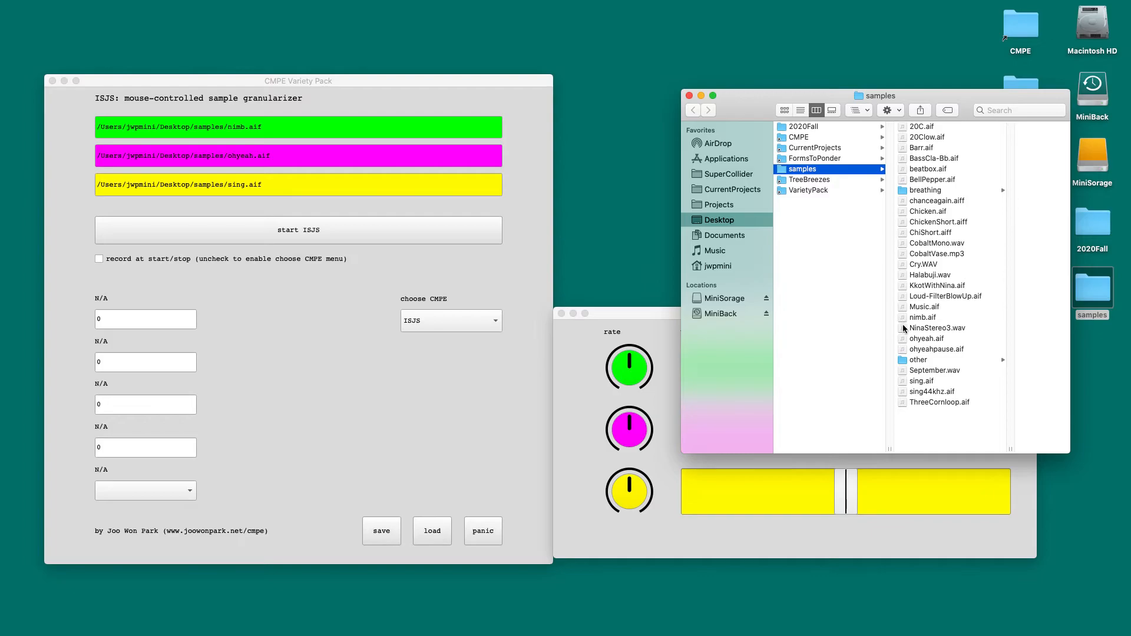
pyautogui.moveTo(903, 337); pyautogui.dragTo(397, 130)
pyautogui.click(349, 352)
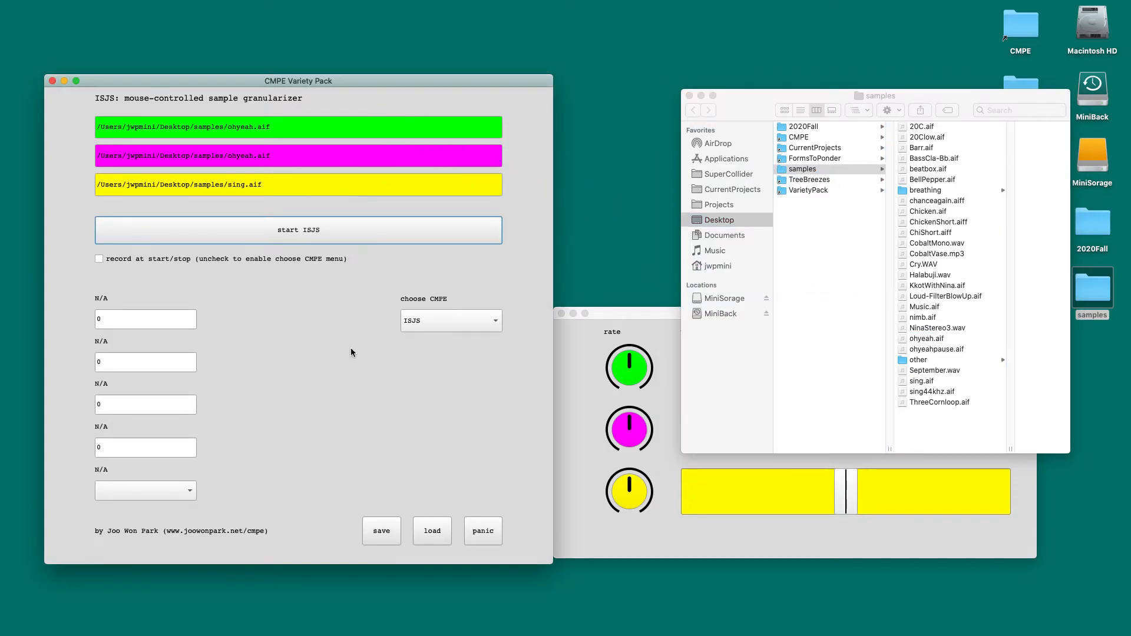
# Step: Bring the ISJS Controls forward, start ISJS, and lower the green and yellow volumes, raise the magenta volume and slightly lower its rate
pyautogui.click(651, 317)
pyautogui.moveTo(651, 316); pyautogui.dragTo(666, 330)
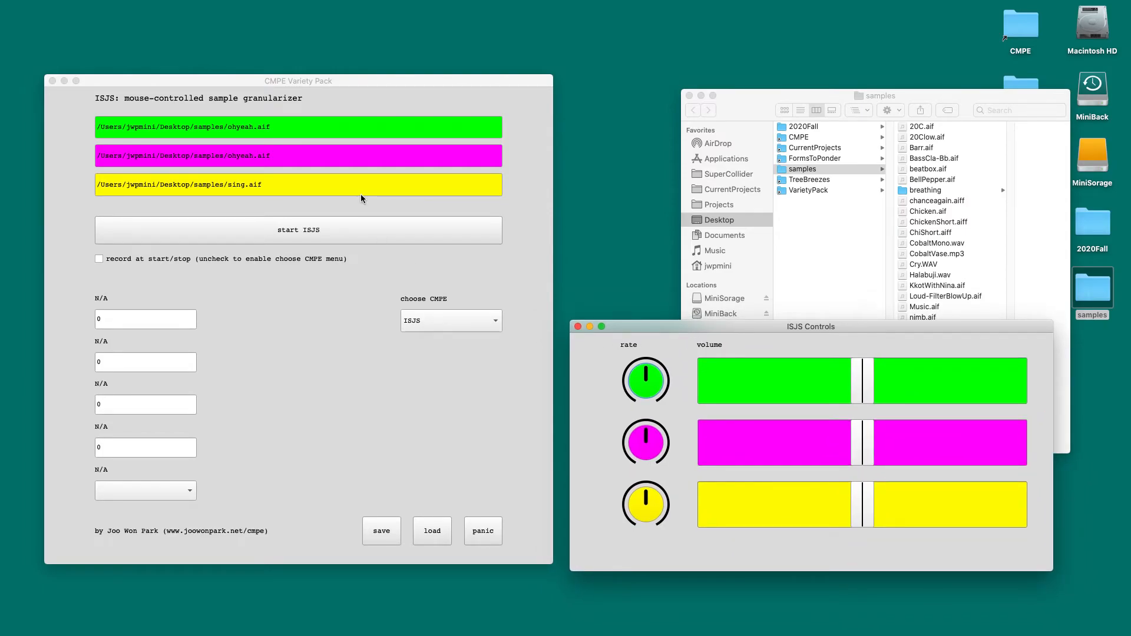
pyautogui.click(344, 237)
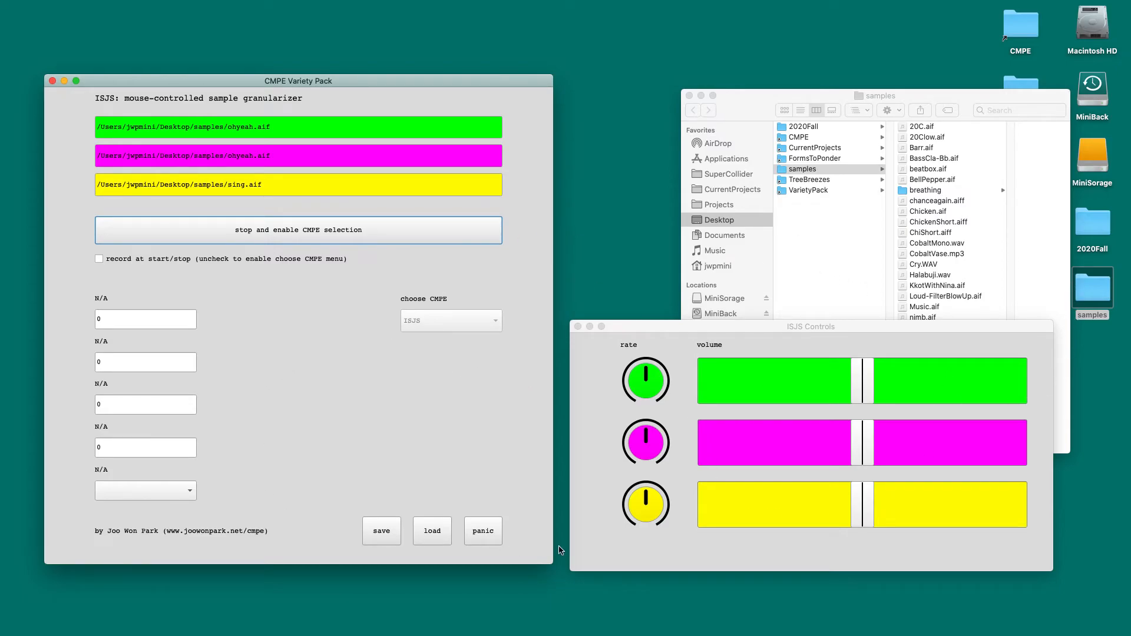
pyautogui.moveTo(862, 386); pyautogui.dragTo(756, 391)
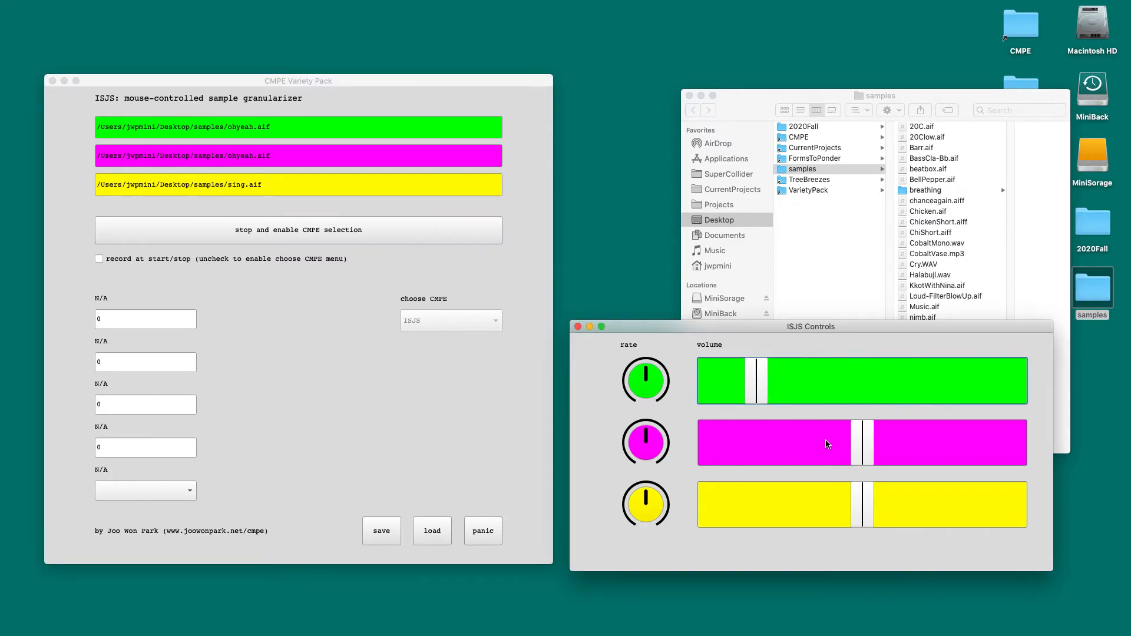
pyautogui.moveTo(870, 453); pyautogui.dragTo(913, 452)
pyautogui.moveTo(879, 490); pyautogui.dragTo(719, 505)
pyautogui.moveTo(636, 460); pyautogui.dragTo(648, 428)
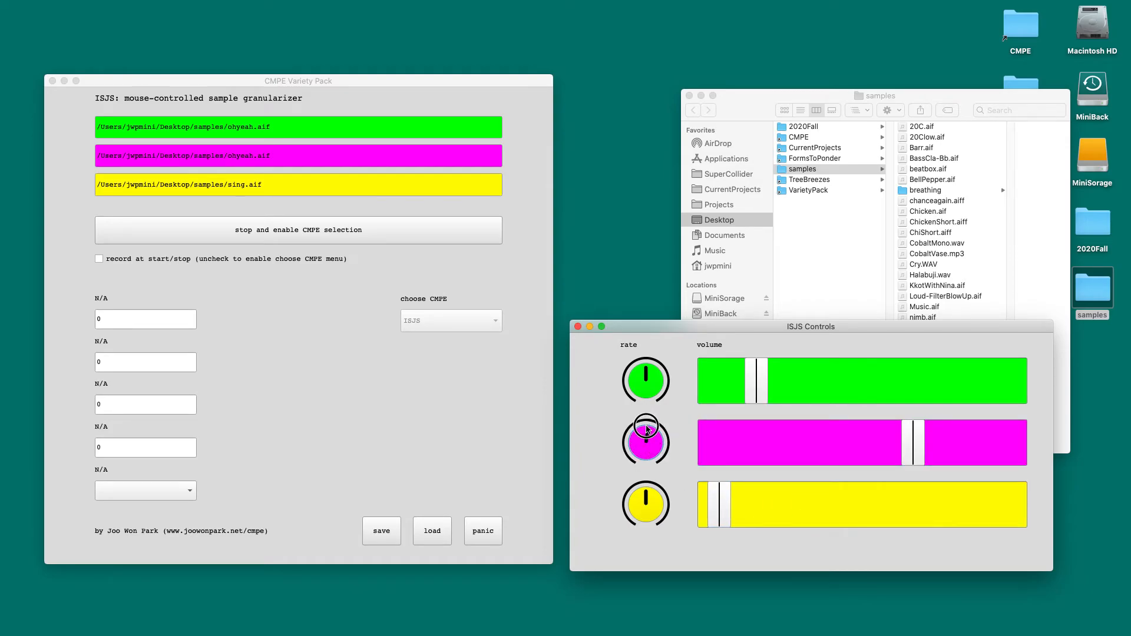
# Step: Save the ISJS settings, alter the green and yellow volumes and the magenta rate, and load the saved settings
pyautogui.click(382, 532)
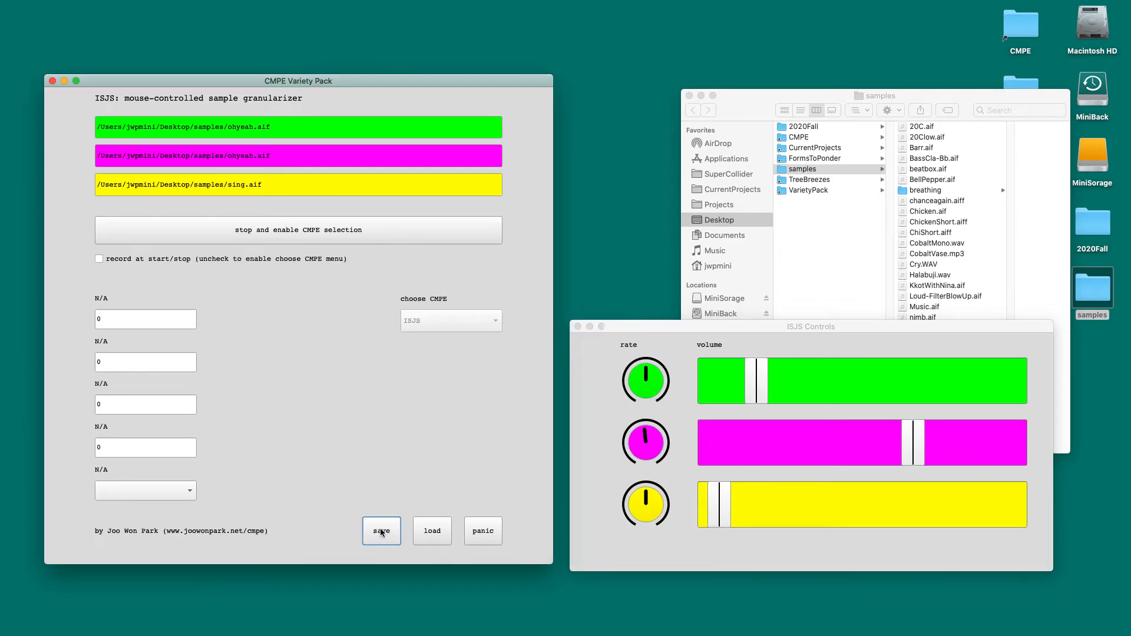
pyautogui.moveTo(747, 390); pyautogui.dragTo(871, 390)
pyautogui.moveTo(722, 515); pyautogui.dragTo(836, 500)
pyautogui.moveTo(648, 454); pyautogui.dragTo(656, 433)
pyautogui.click(431, 534)
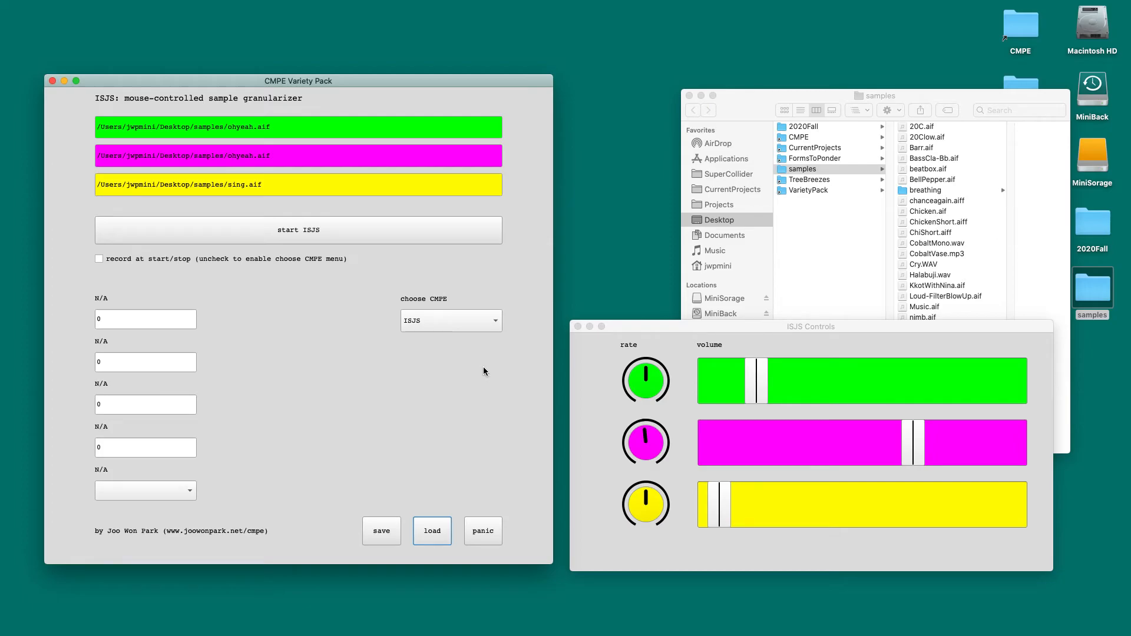
# Step: Enable recording at start/stop, and start and stop ISJS to record its output
pyautogui.click(98, 259)
pyautogui.click(301, 235)
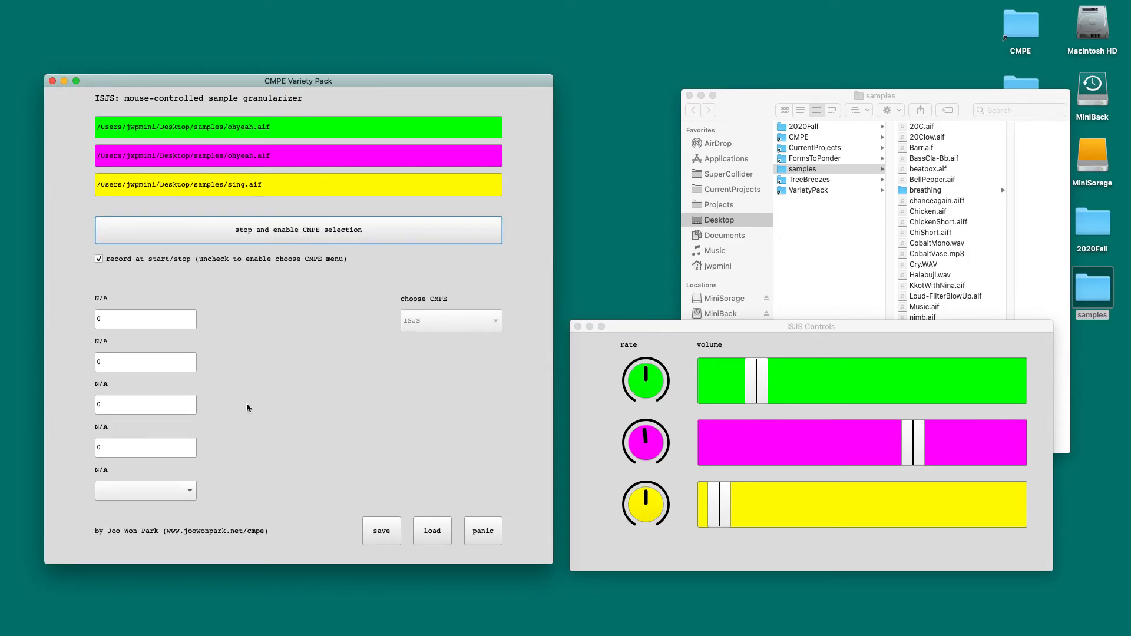
pyautogui.click(278, 235)
# Step: Move the SuperCollider Recordings window up, preview the newest CMPE recording, CMPE_200825_211100.wav, and close the preview
pyautogui.moveTo(153, 259); pyautogui.dragTo(203, 72)
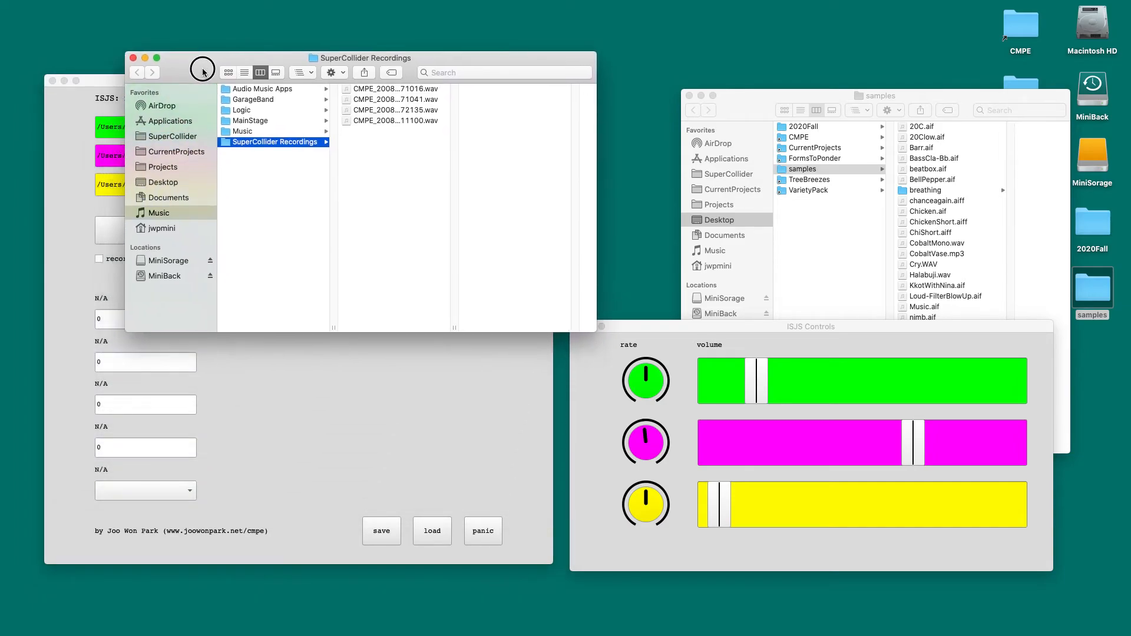
pyautogui.click(352, 121)
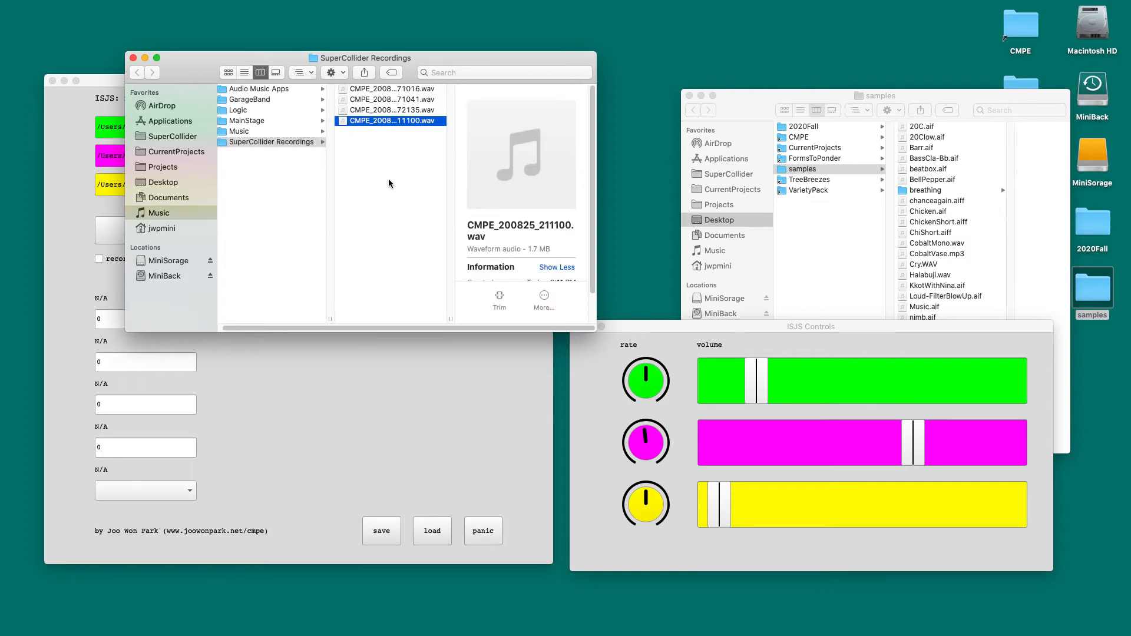
pyautogui.press('space')
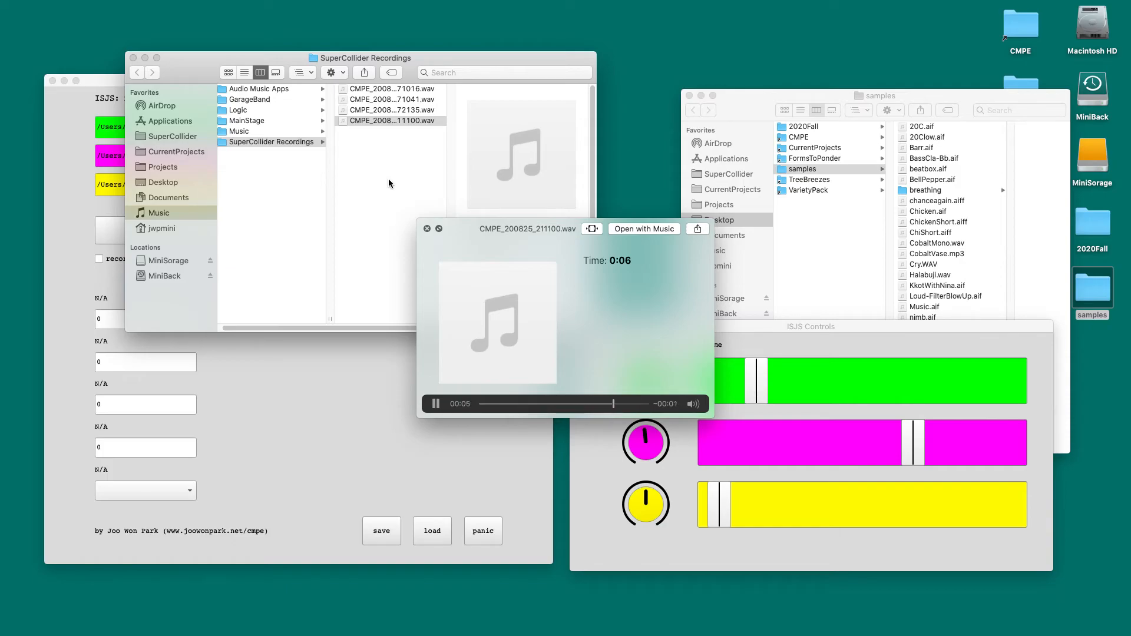
pyautogui.press('space')
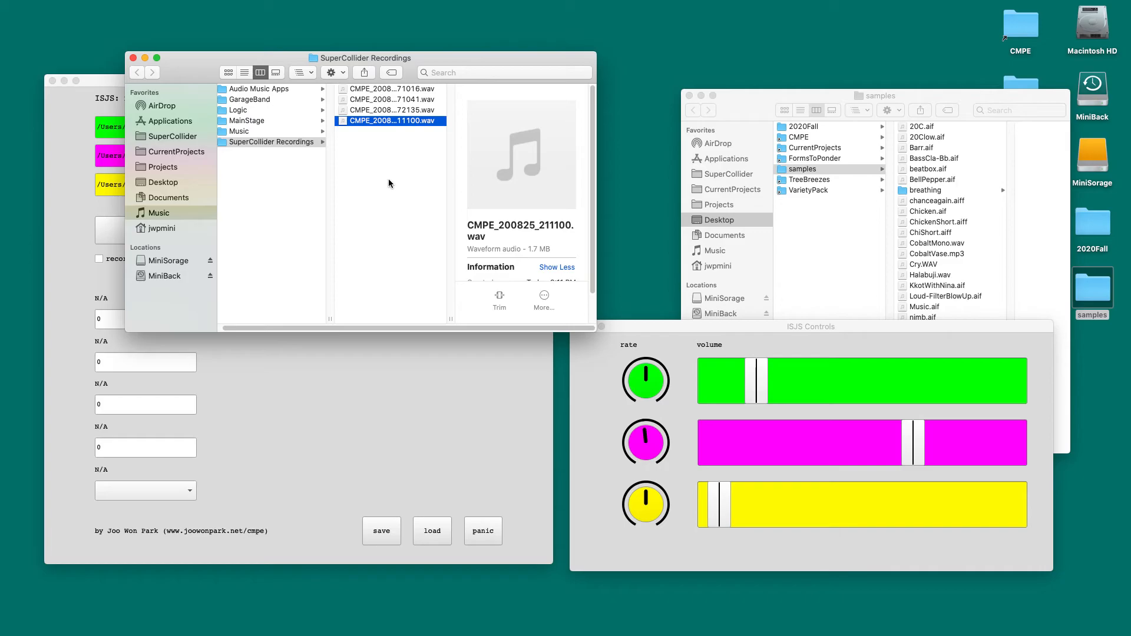
# Step: Move the recordings folder window aside, and bring the CMPE Variety Pack window in front of it and reposition it
pyautogui.moveTo(469, 57); pyautogui.dragTo(579, 163)
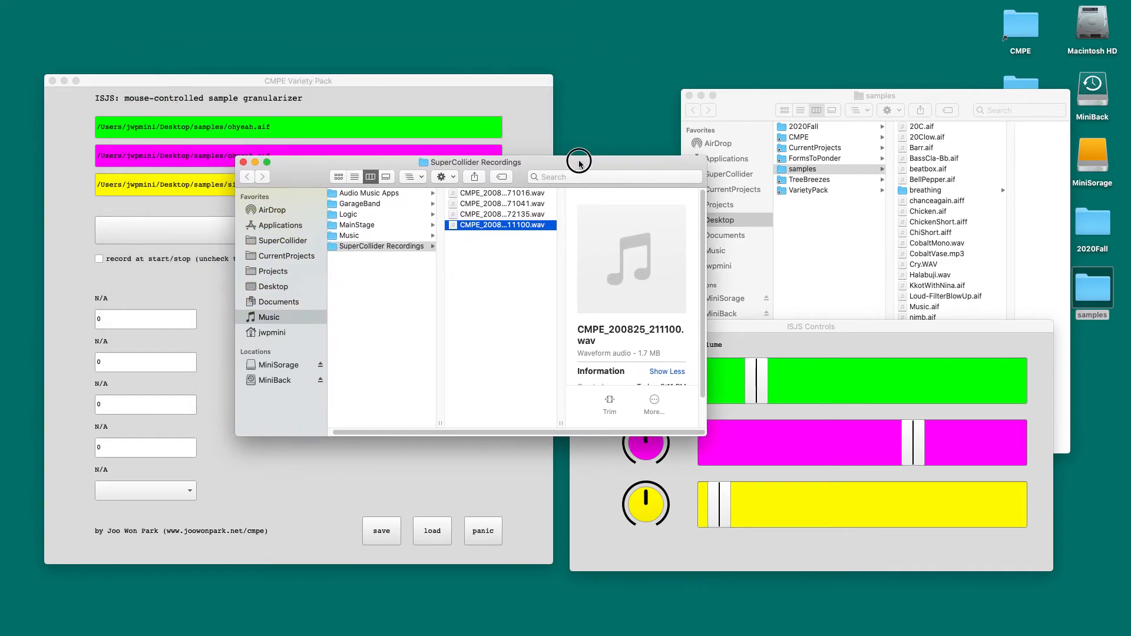
pyautogui.click(346, 98)
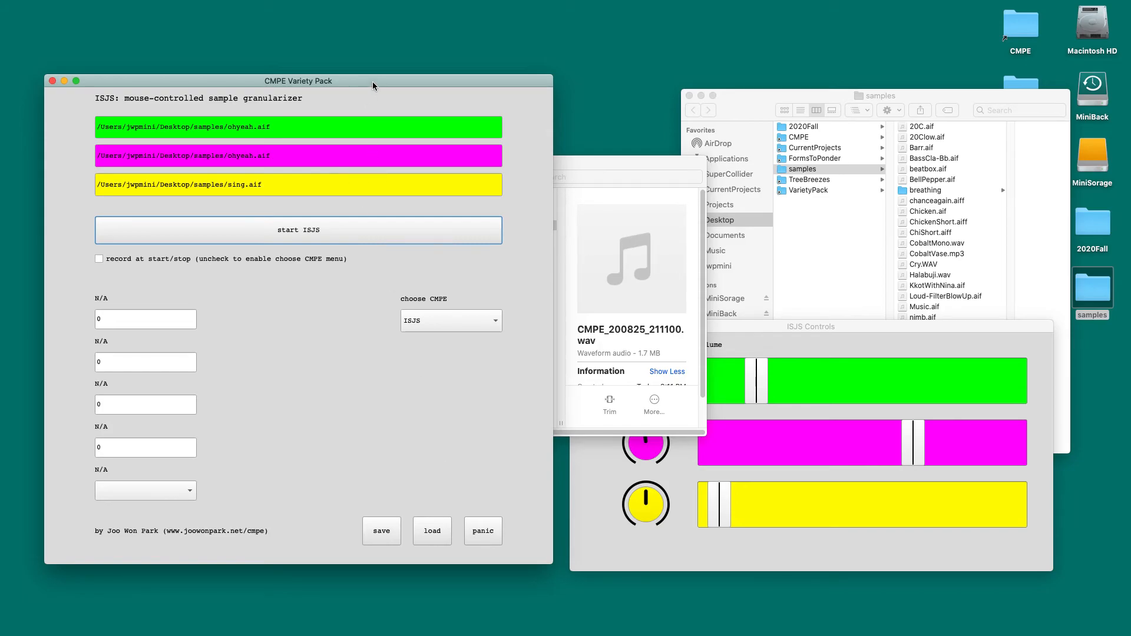
pyautogui.moveTo(372, 82); pyautogui.dragTo(413, 75)
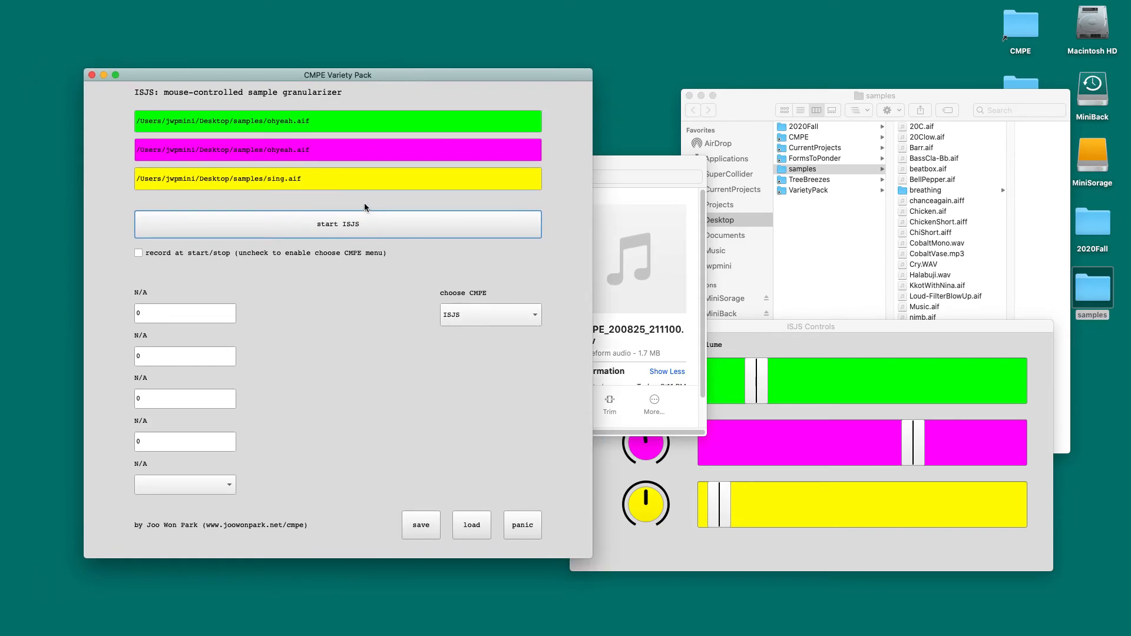
# Step: Trigger the panic function in the CMPE Variety Pack, and switch to the Computer Music Practice Examples page in Google Chrome
pyautogui.click(523, 525)
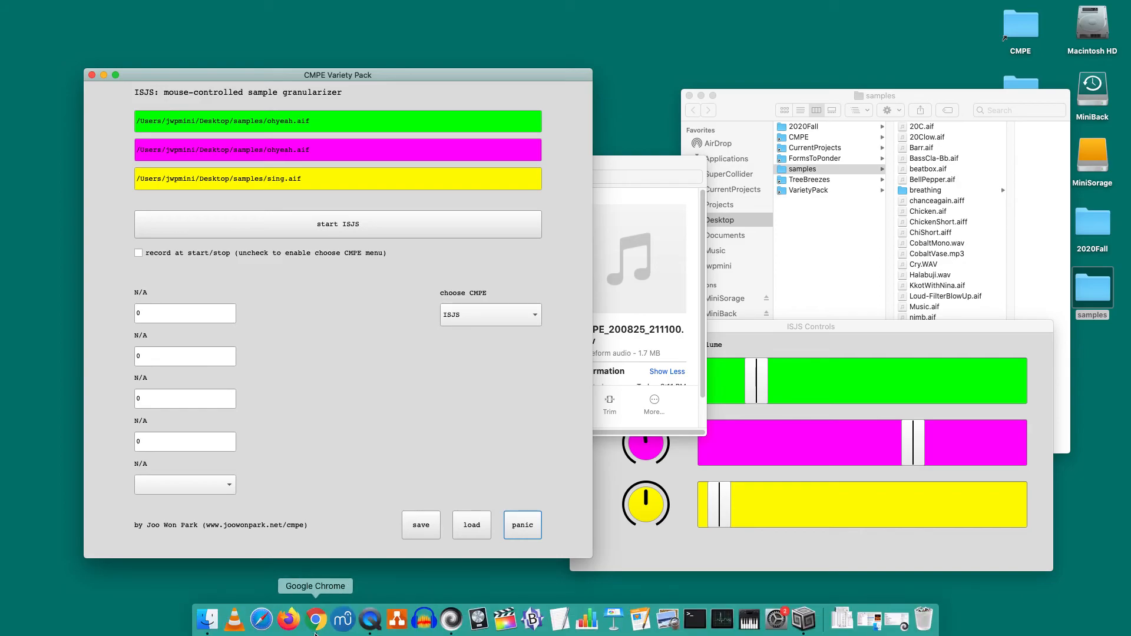
pyautogui.click(315, 634)
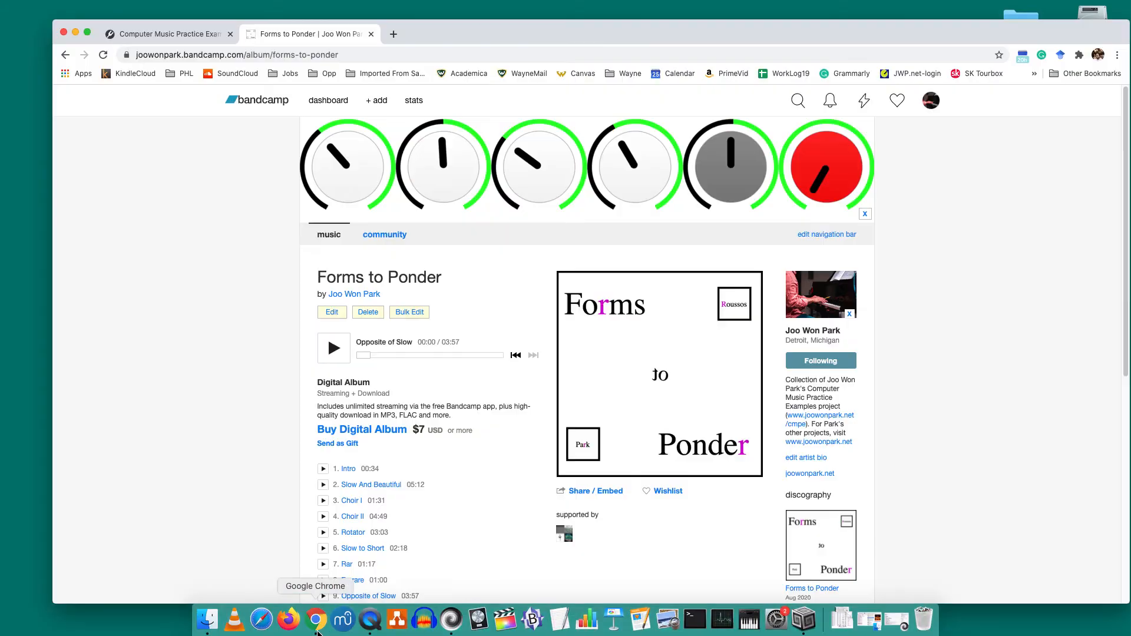
pyautogui.click(164, 37)
# Step: Look through the Computer Music Practice Examples page, its address and the download links in its CMPE Variety Pack section
pyautogui.scroll(-8, 772, 519)
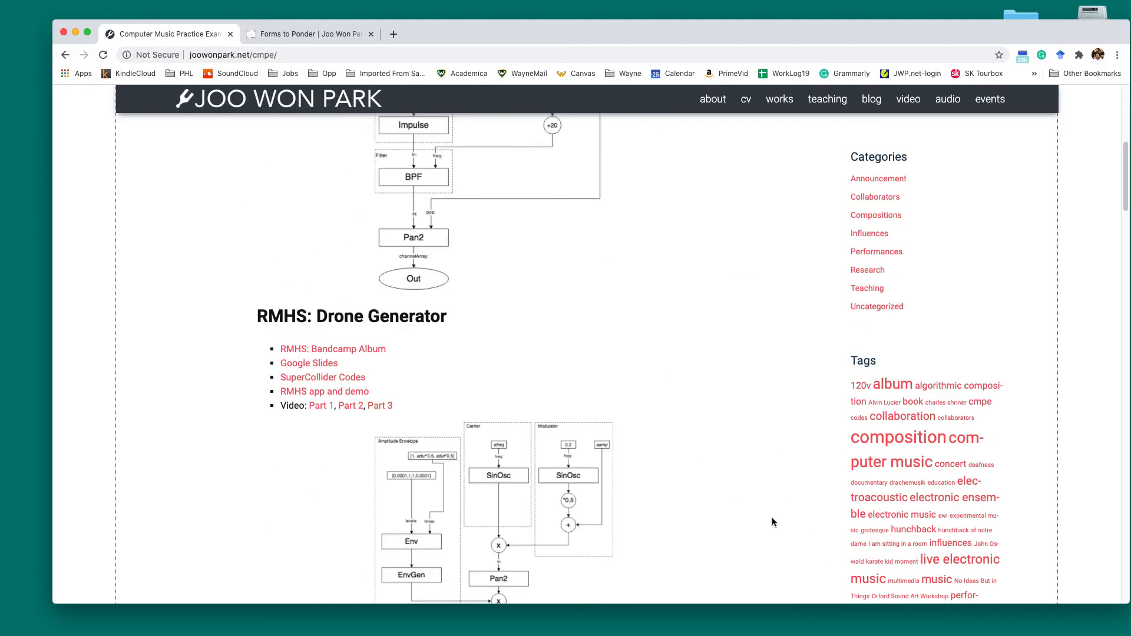
pyautogui.scroll(-10, 772, 518)
pyautogui.scroll(4, 772, 518)
pyautogui.scroll(-7, 772, 517)
pyautogui.scroll(-10, 772, 517)
pyautogui.click(311, 55)
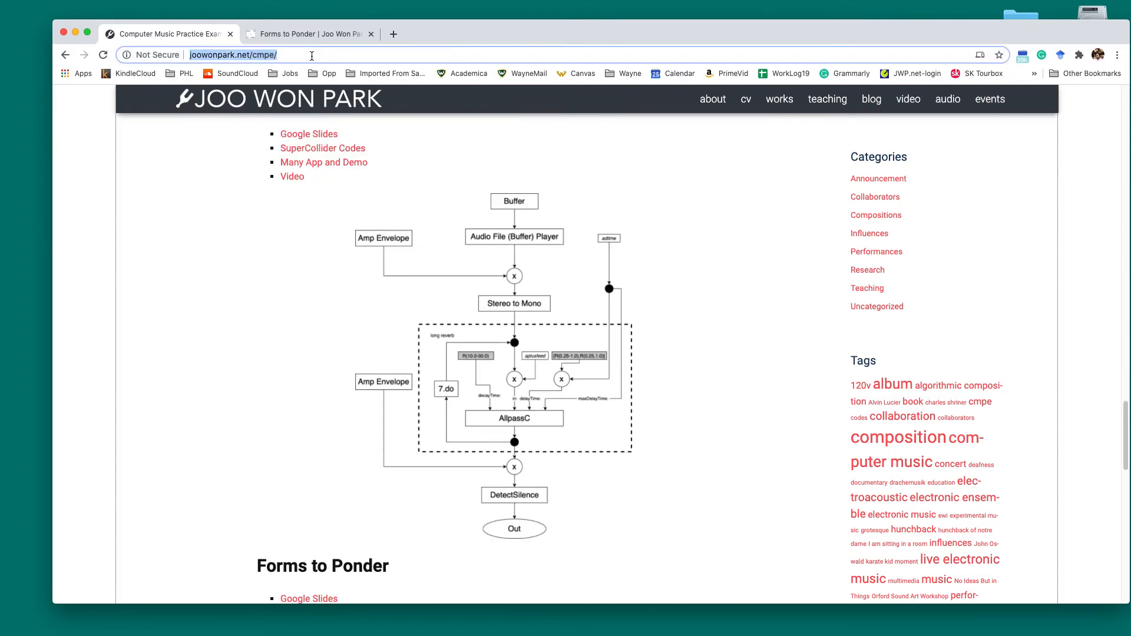
pyautogui.scroll(-7, 715, 468)
pyautogui.scroll(-7, 716, 468)
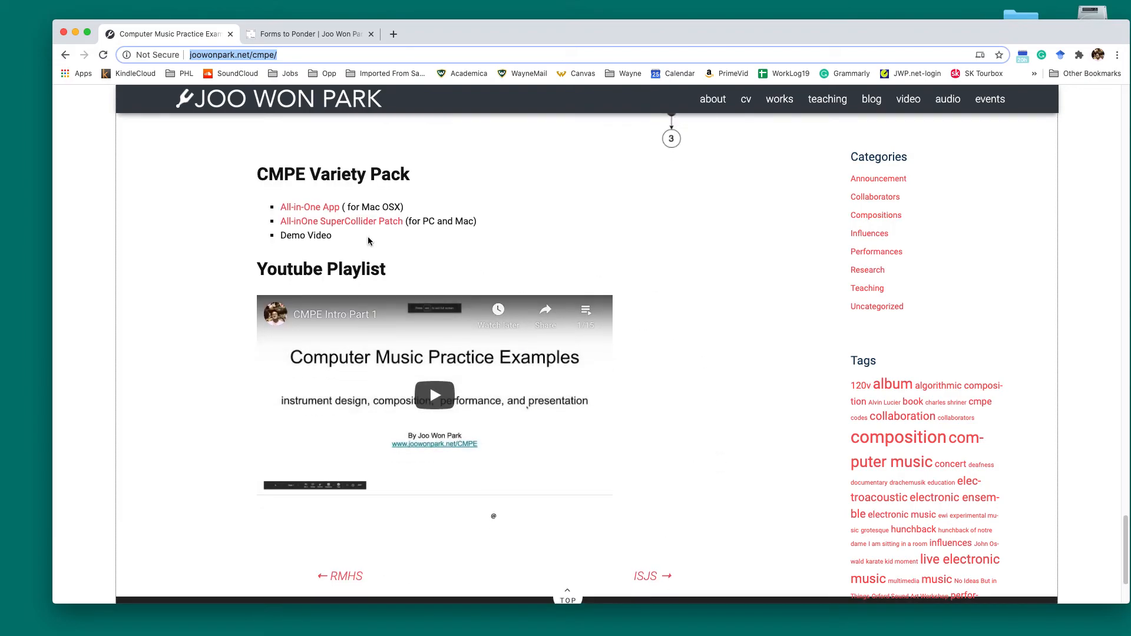
pyautogui.click(232, 221)
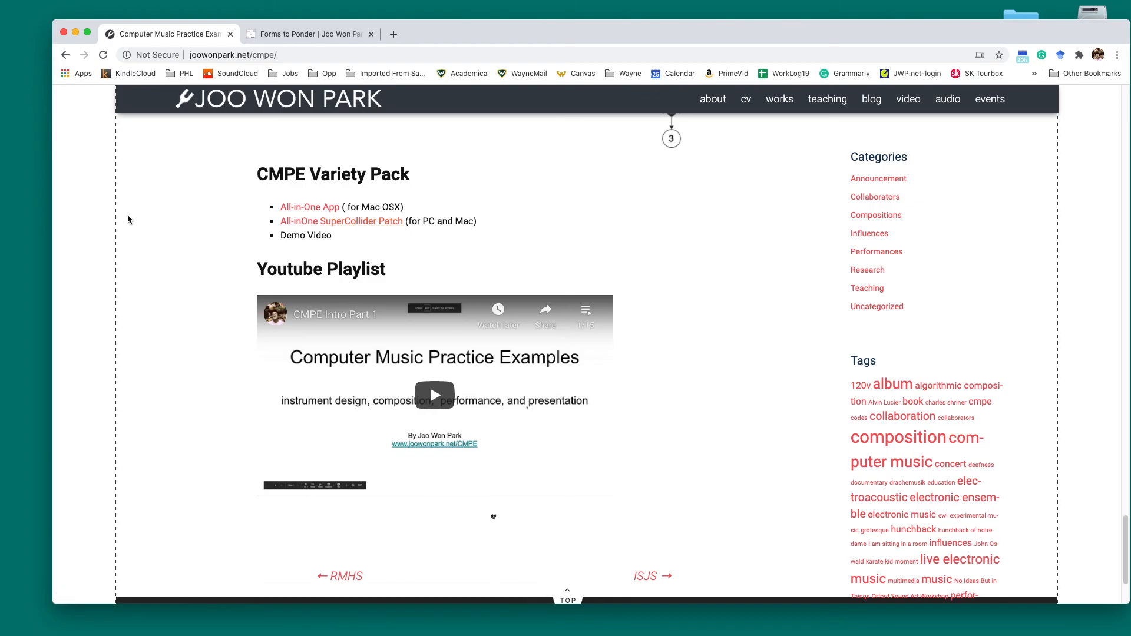
# Step: Show the Forms to Ponder album page on Bandcamp, and examine its track list and web address
pyautogui.click(290, 37)
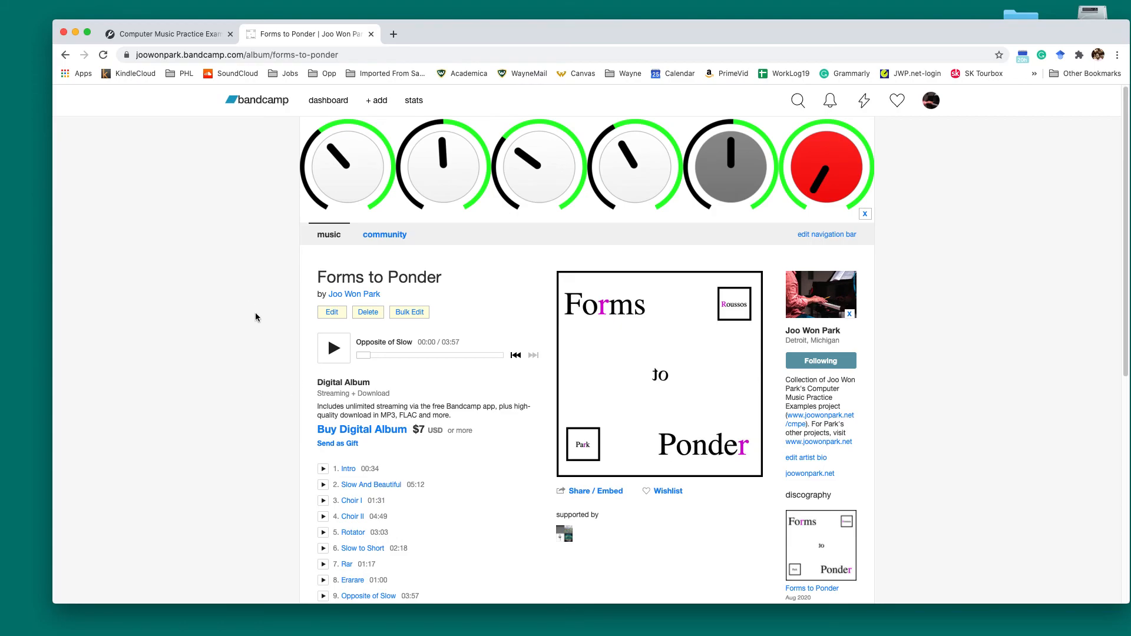
pyautogui.scroll(-1, 255, 317)
pyautogui.scroll(-2, 256, 317)
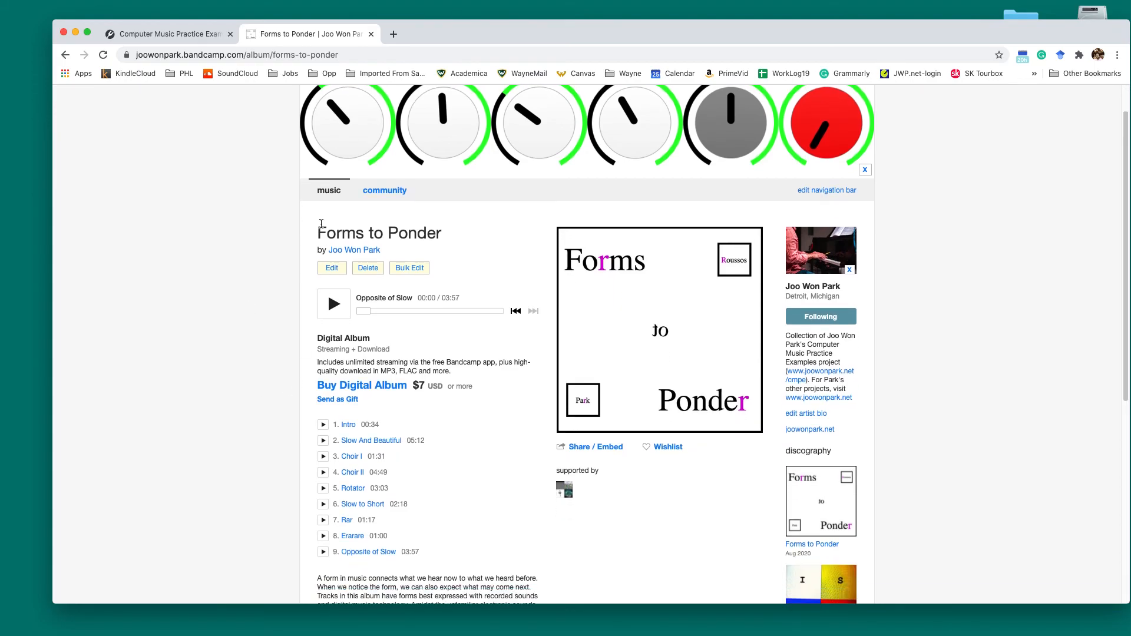
pyautogui.click(356, 51)
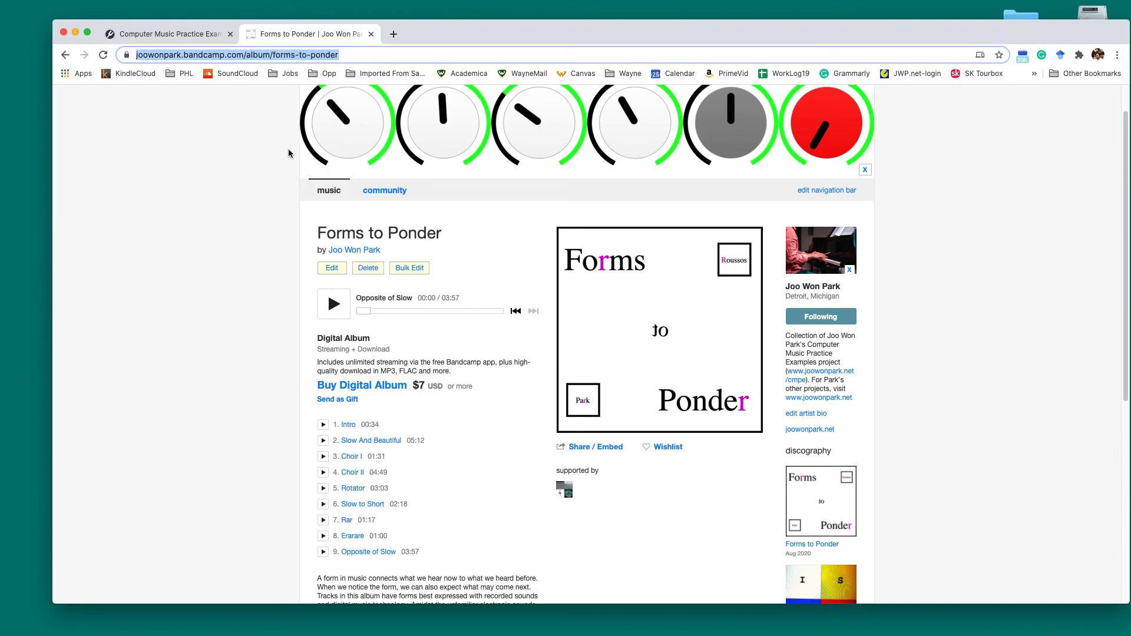
pyautogui.click(250, 296)
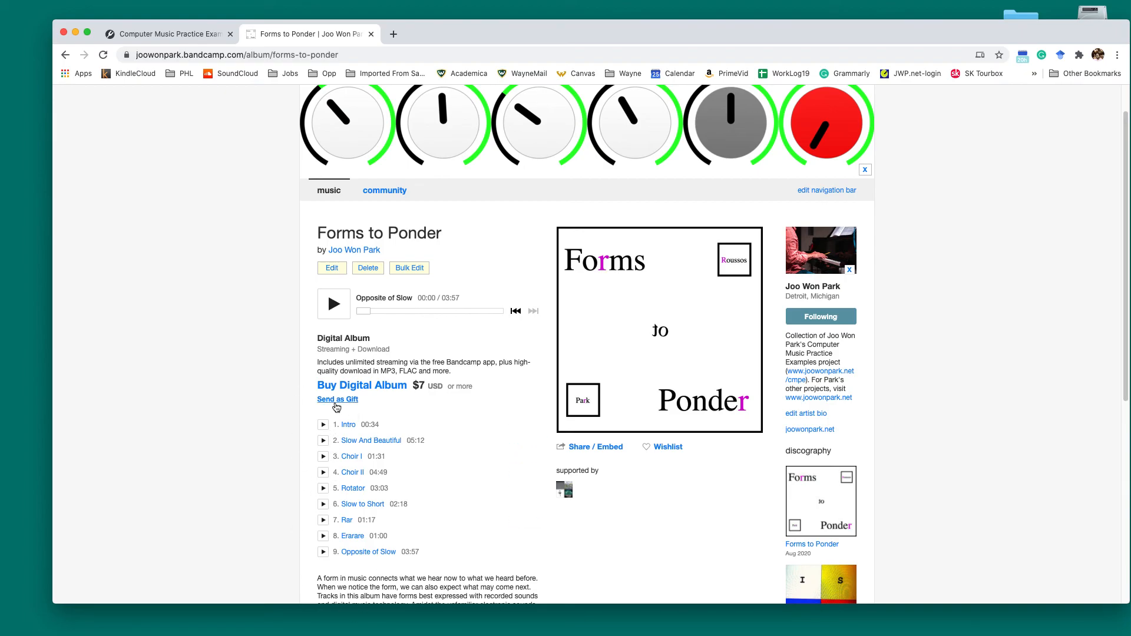
# Step: Move the browser window off the CMPE Variety Pack window, bring that window forward and view the available CMPE generators
pyautogui.moveTo(432, 38); pyautogui.dragTo(506, 191)
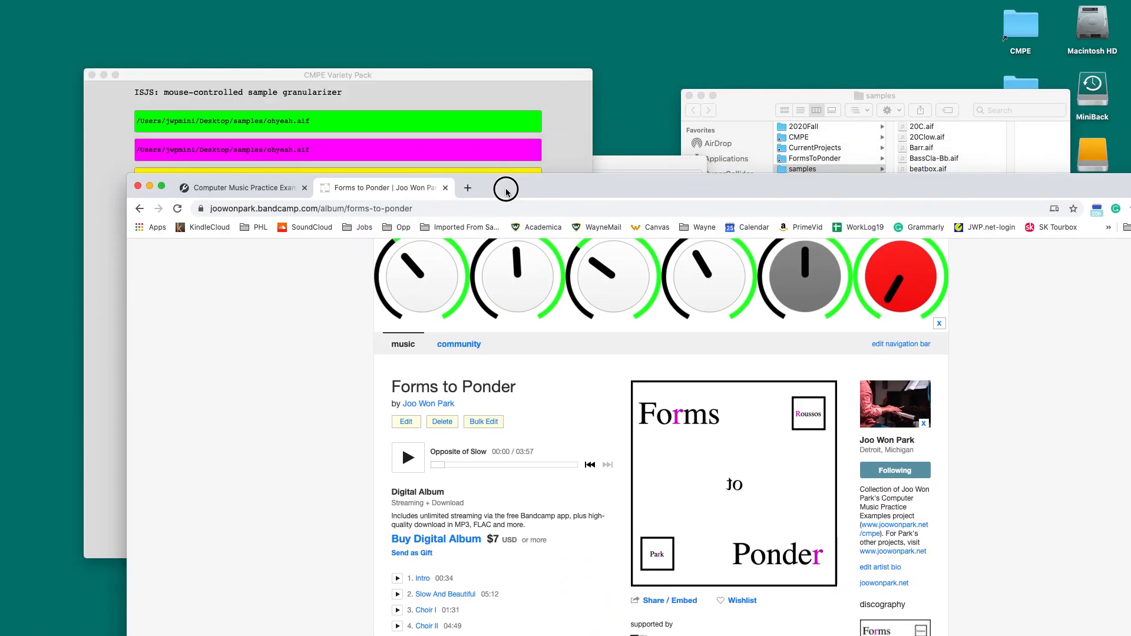
pyautogui.click(440, 84)
pyautogui.click(512, 316)
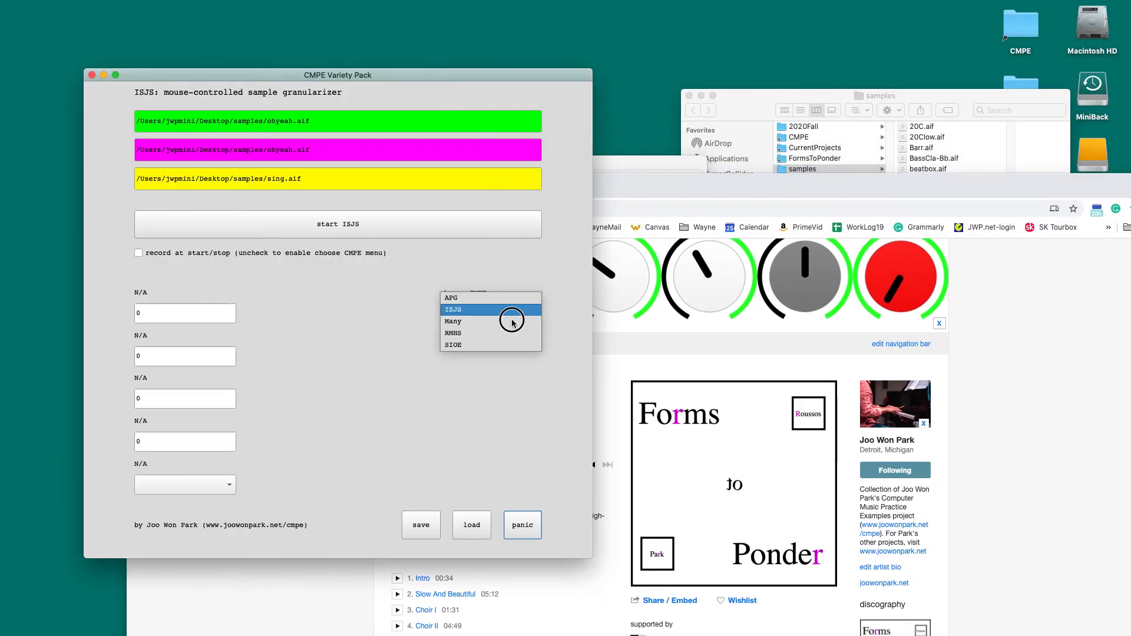
pyautogui.click(401, 389)
# Step: Bring the Forms to Ponder browser window back in front, narrow it, and reposition it near the middle of the desktop
pyautogui.click(645, 186)
pyautogui.moveTo(644, 185); pyautogui.dragTo(557, 47)
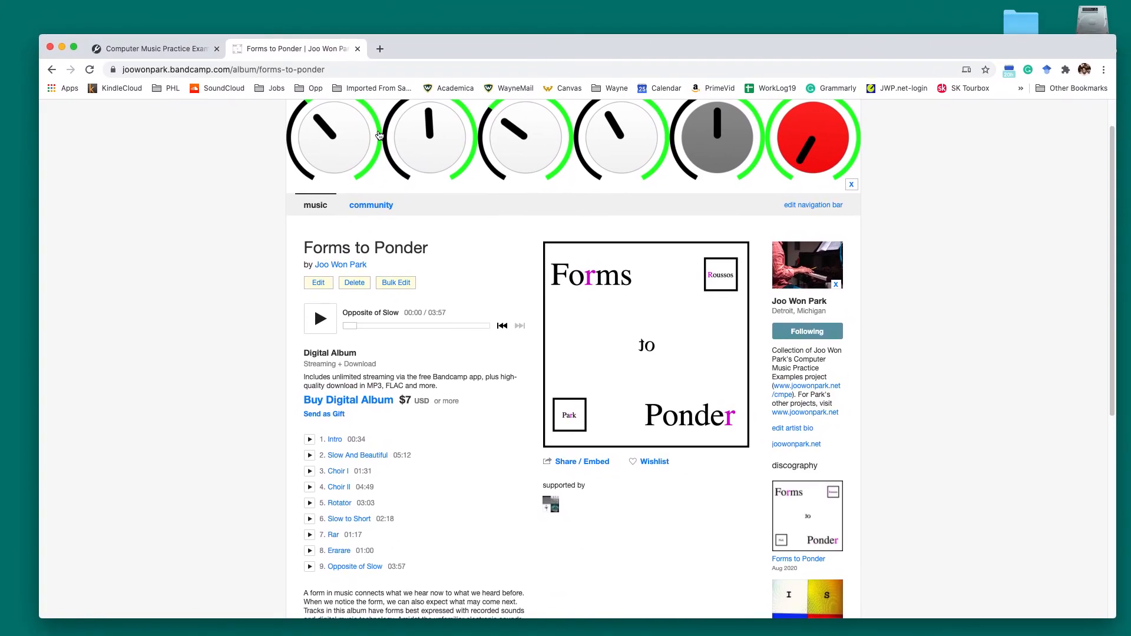
pyautogui.moveTo(1115, 612); pyautogui.dragTo(1048, 611)
pyautogui.moveTo(446, 52)
pyautogui.mouseDown()
pyautogui.moveTo(478, 39)
pyautogui.moveTo(486, 54)
pyautogui.moveTo(487, 29)
pyautogui.moveTo(480, 47)
pyautogui.moveTo(449, 47)
pyautogui.moveTo(461, 40)
pyautogui.mouseUp()
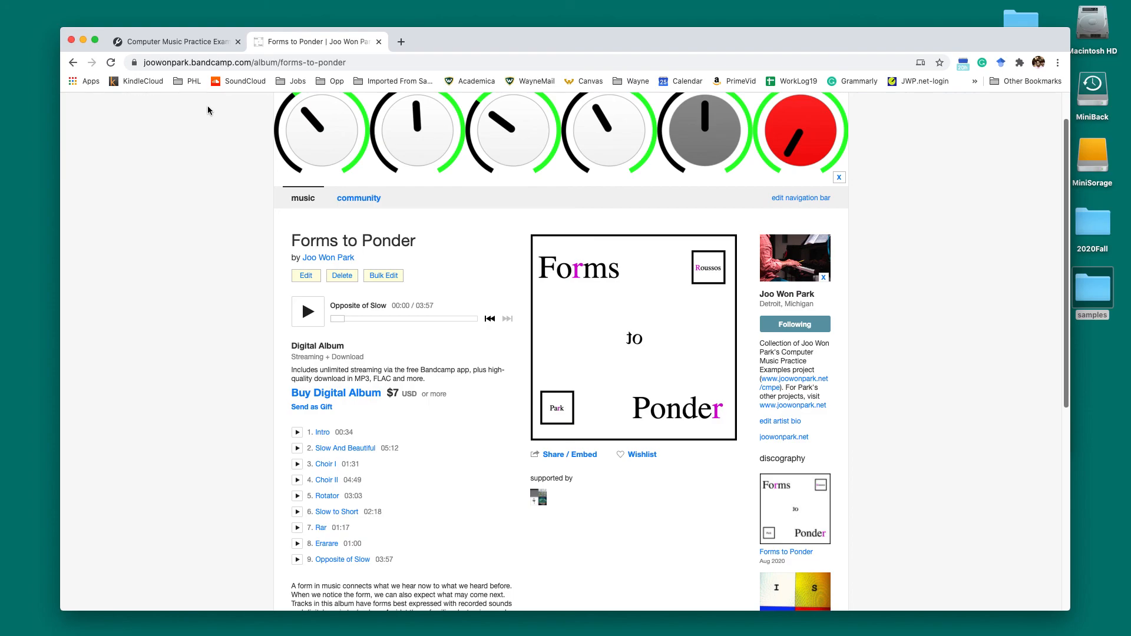
# Step: Minimize the browser window, and move the CMPE Variety Pack window toward the middle of the desktop
pyautogui.click(82, 40)
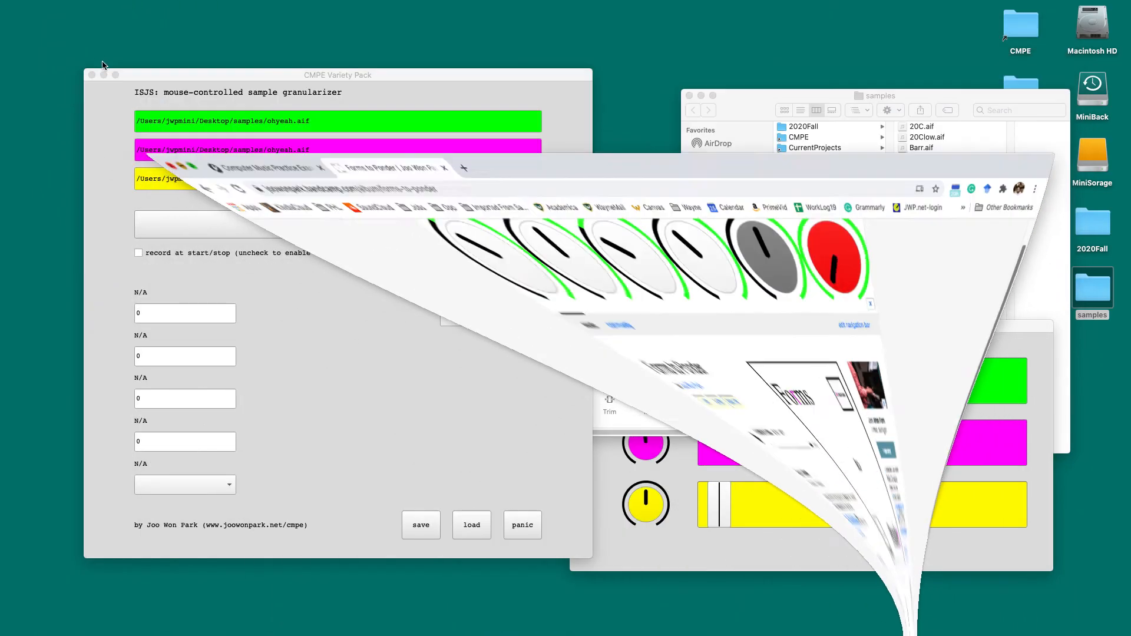
pyautogui.moveTo(106, 76); pyautogui.dragTo(313, 86)
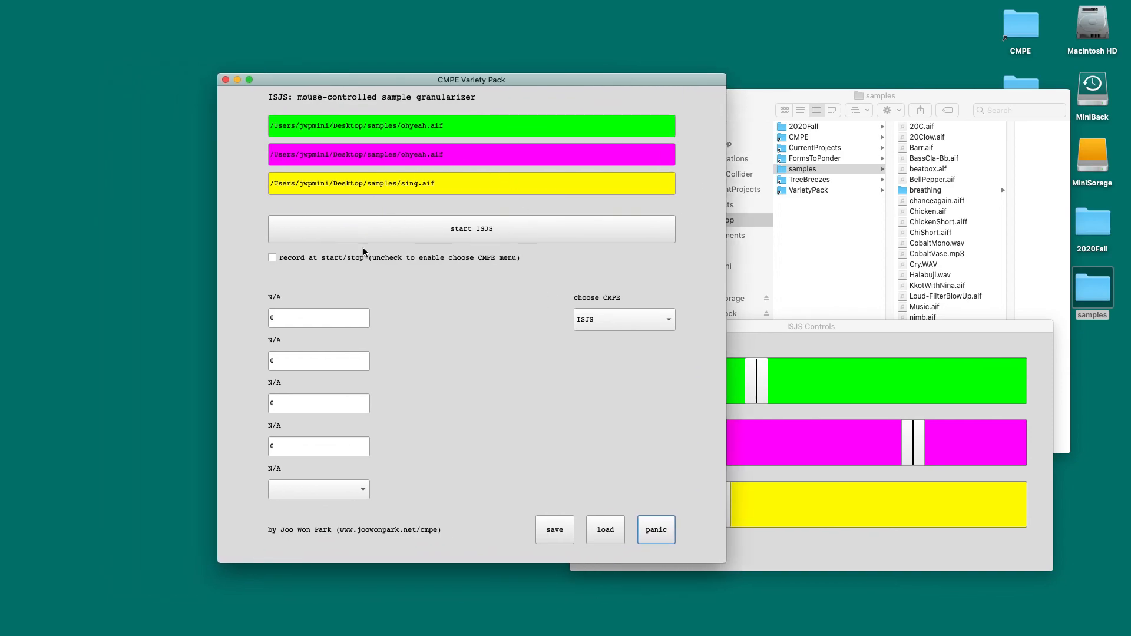